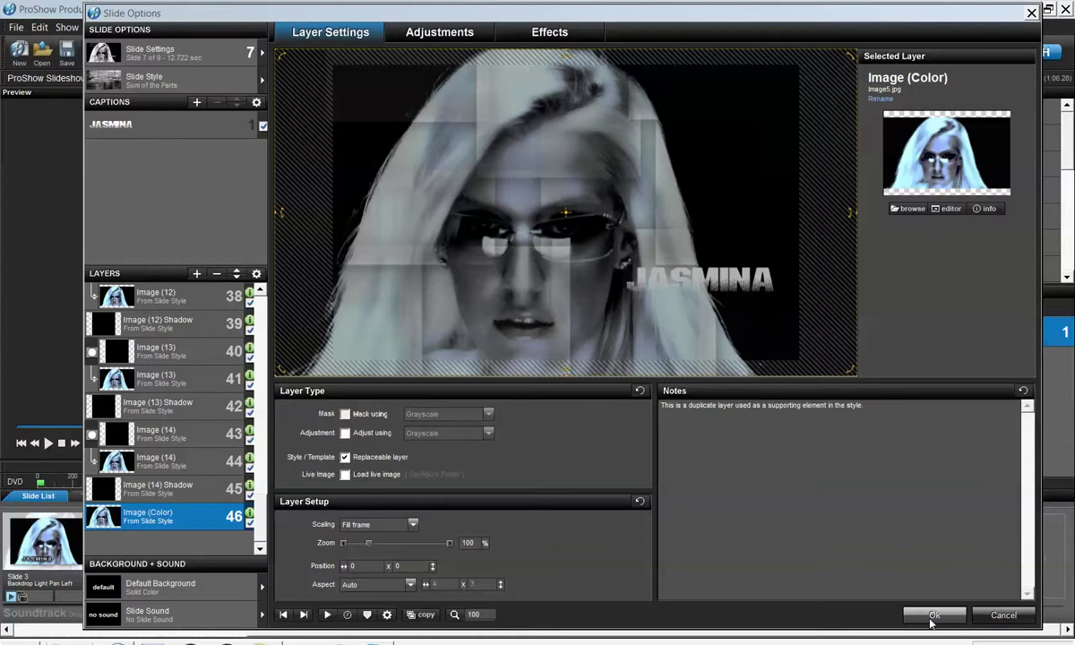
# - Close slide 7's Slide Options and keep its changes
pyautogui.click(933, 616)
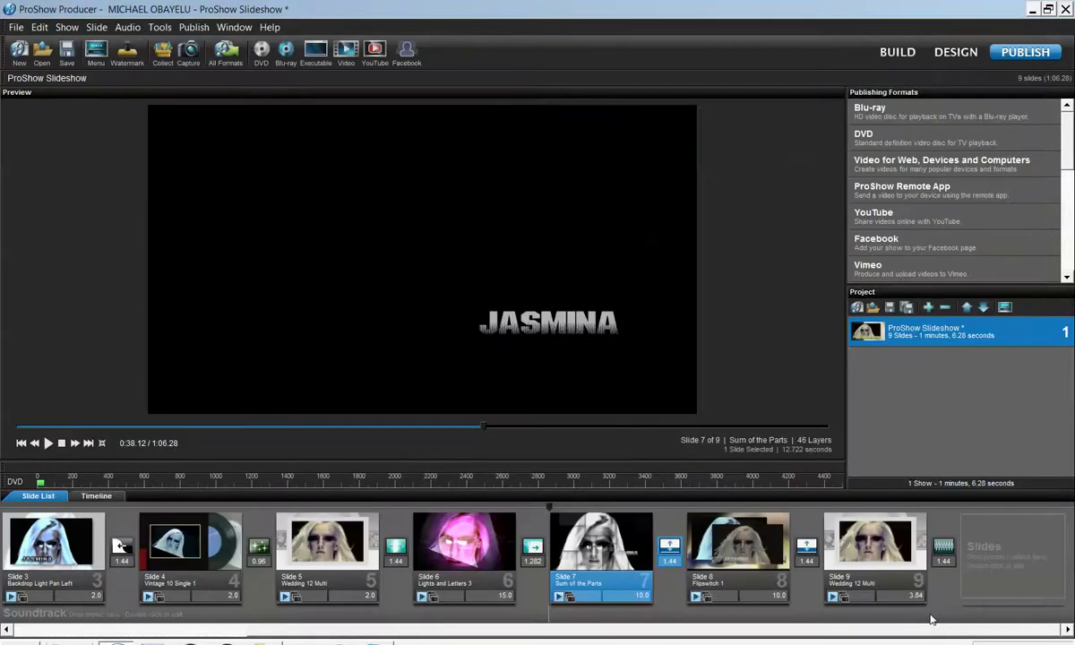
# - Preview slides 5, 4 and 3 (Wedding 12 Multi, Vintage 10 Single 1, Backdrop Light Pan Left)
pyautogui.click(328, 544)
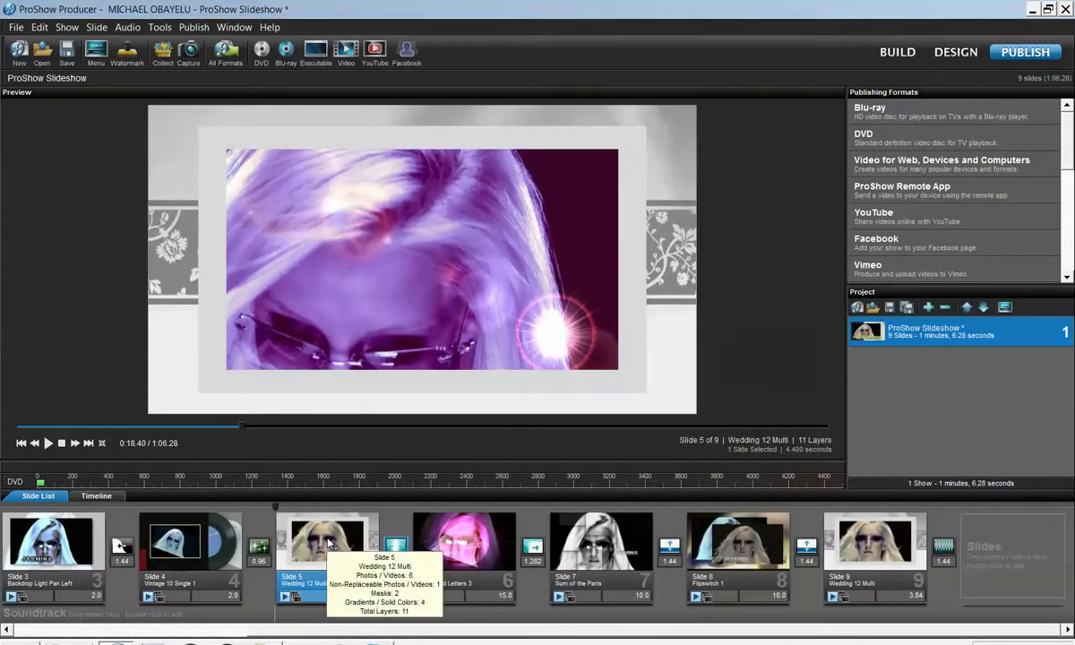
pyautogui.click(190, 541)
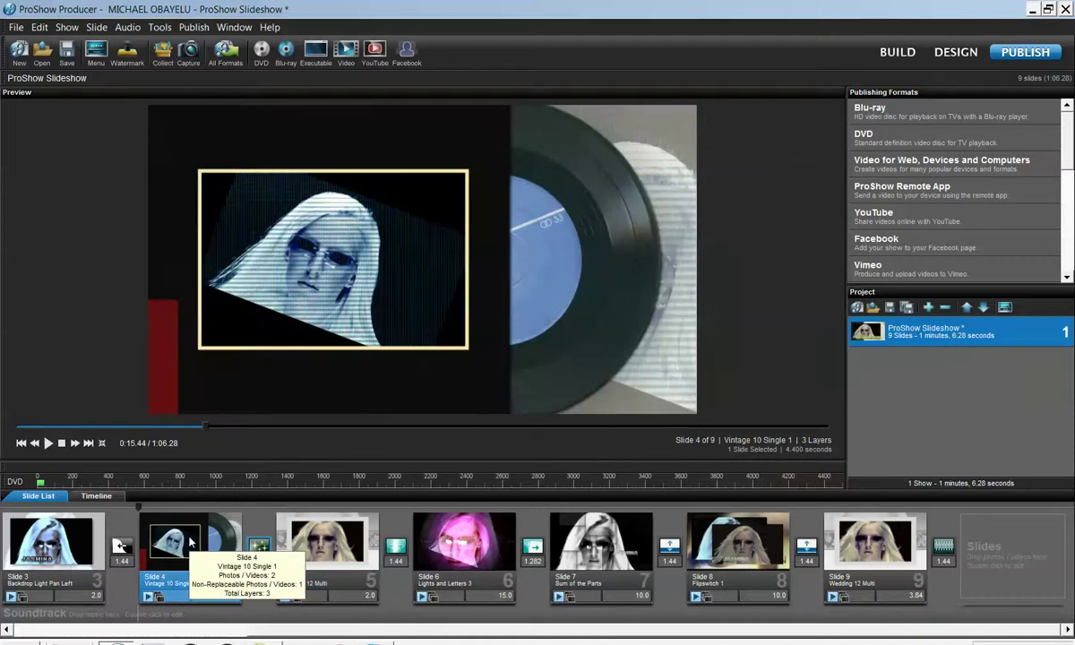
pyautogui.click(89, 541)
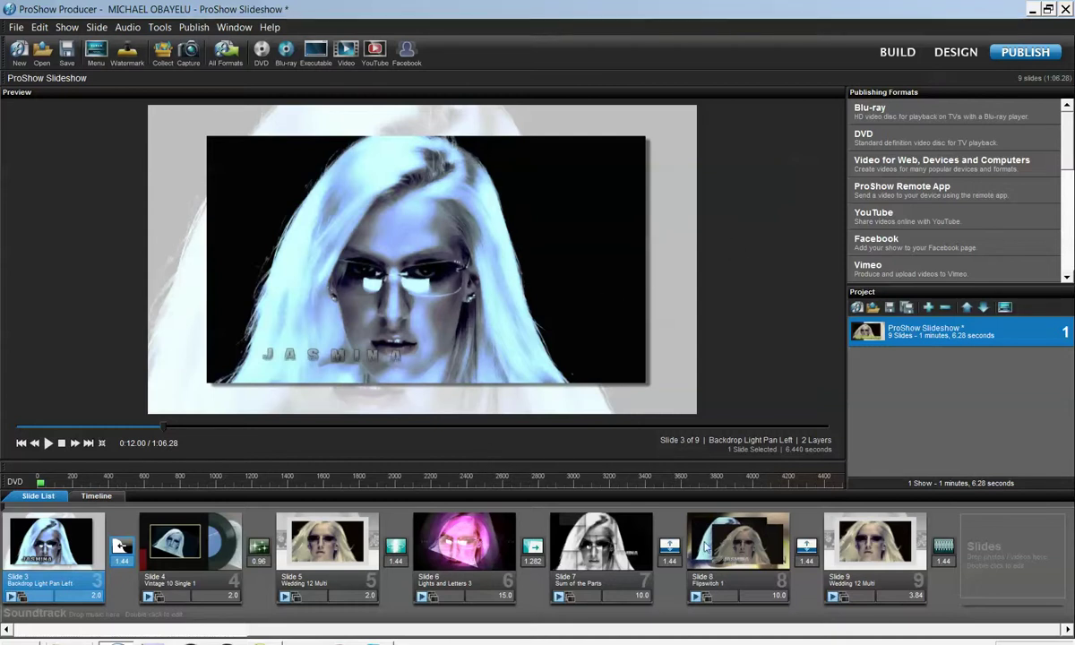
# - Check slide 5's settings without changes, preview slide 7, and select last slide 9
pyautogui.doubleClick(324, 561)
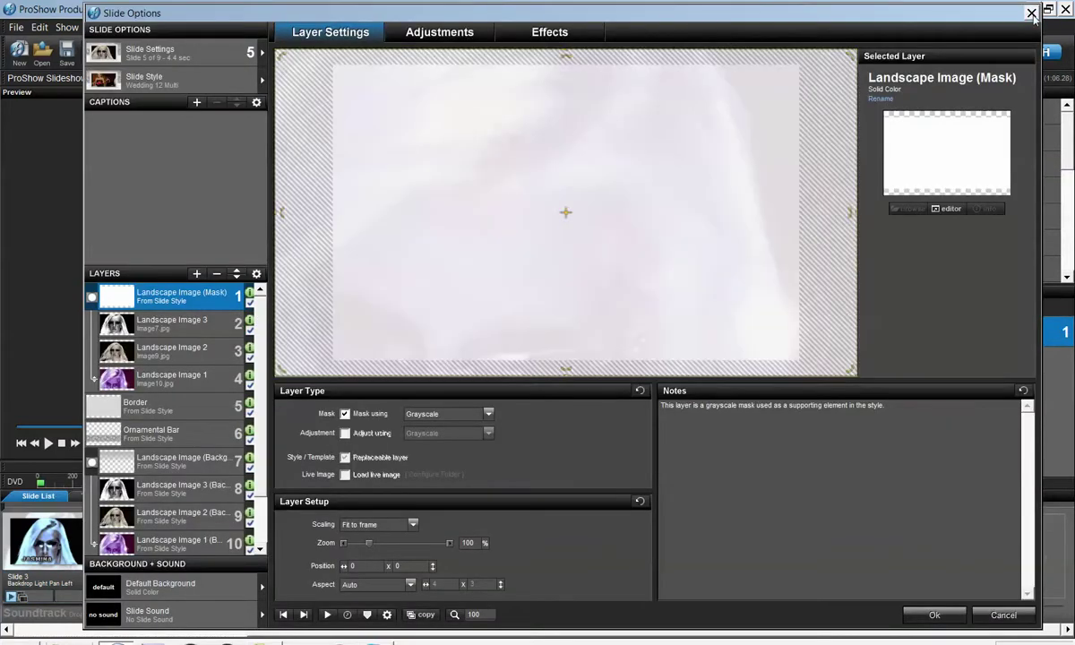
pyautogui.click(1031, 14)
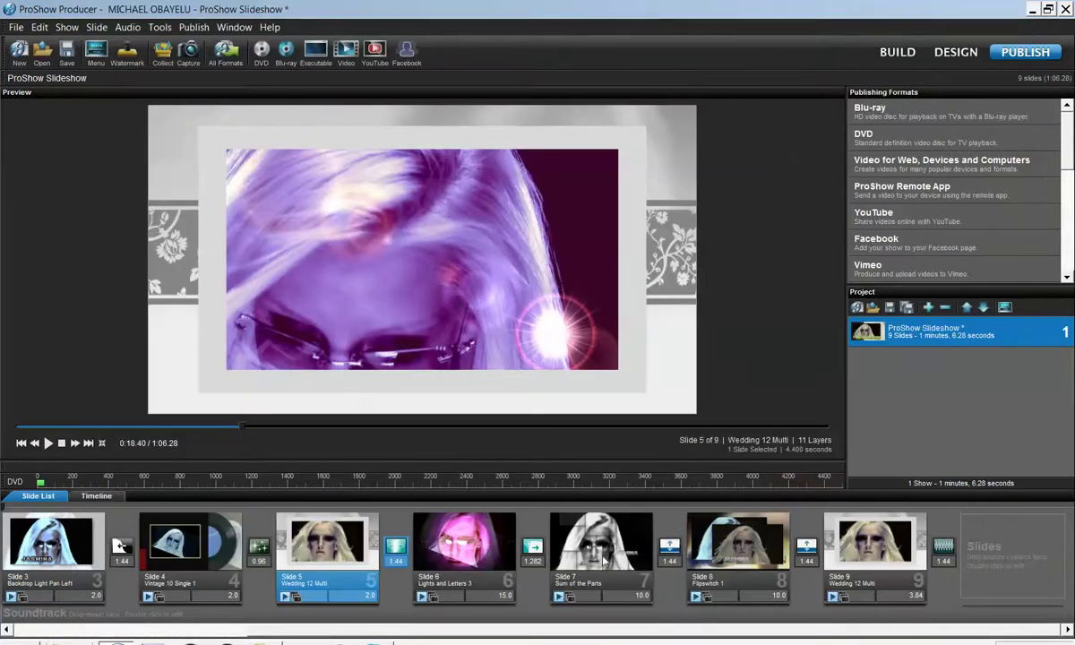
pyautogui.click(603, 561)
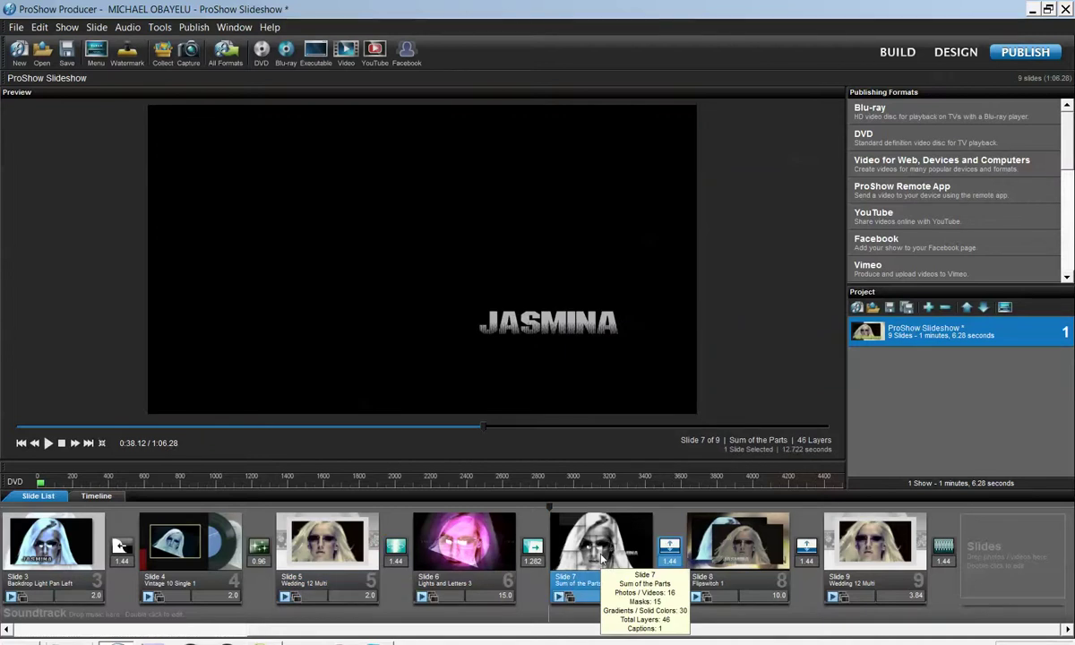
pyautogui.click(862, 550)
# - Delete slides 9 and 8 from the show
pyautogui.rightClick(862, 550)
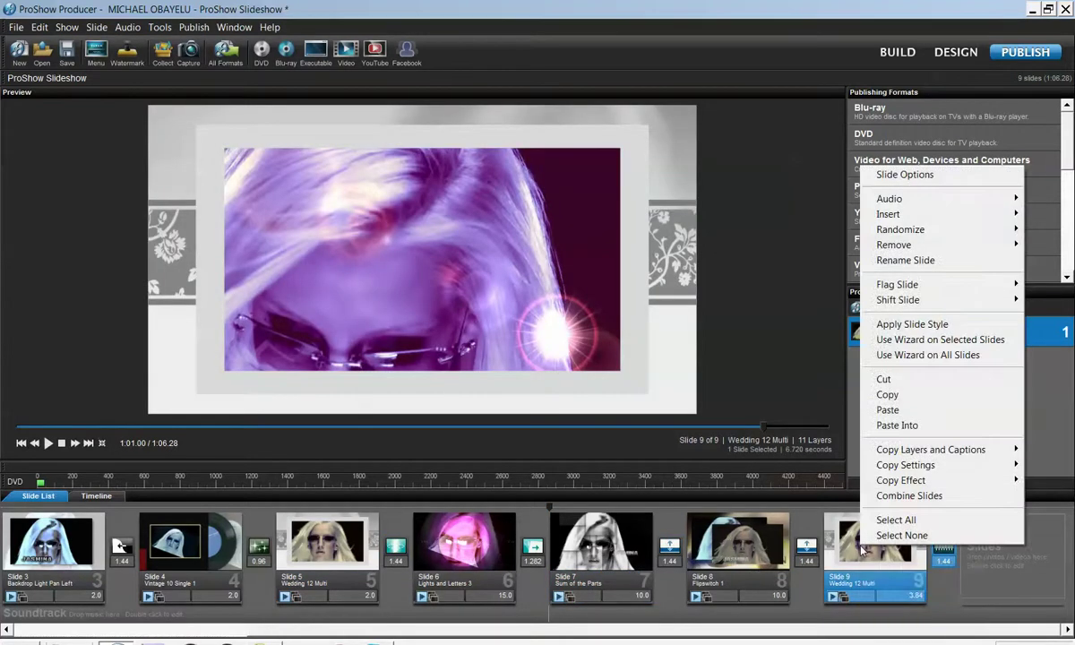
pyautogui.rightClick(841, 554)
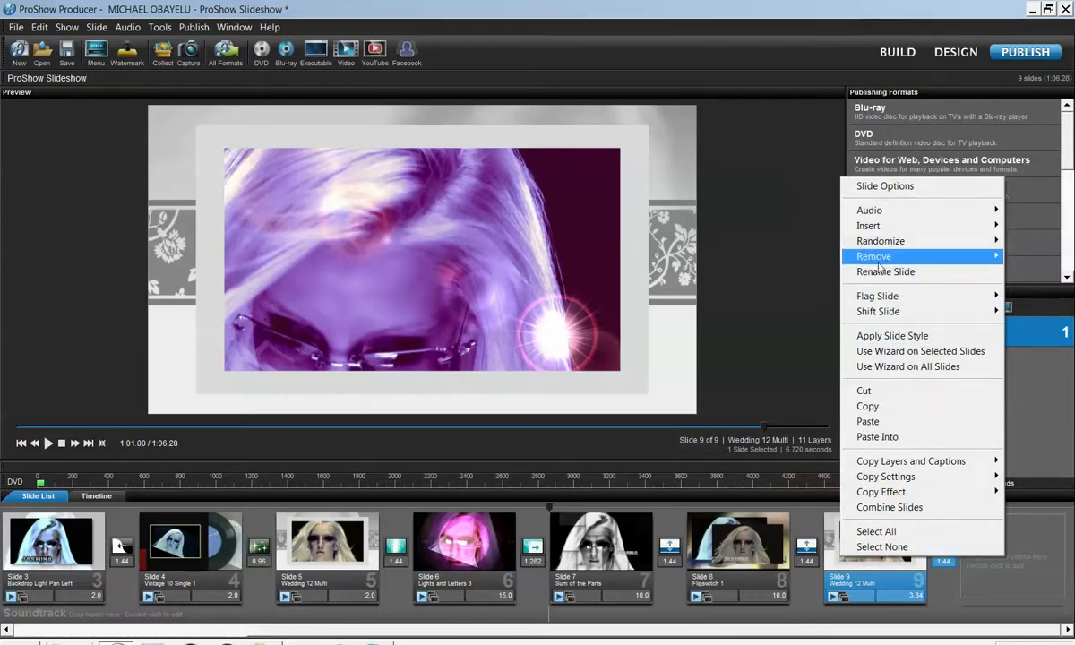
pyautogui.rightClick(865, 567)
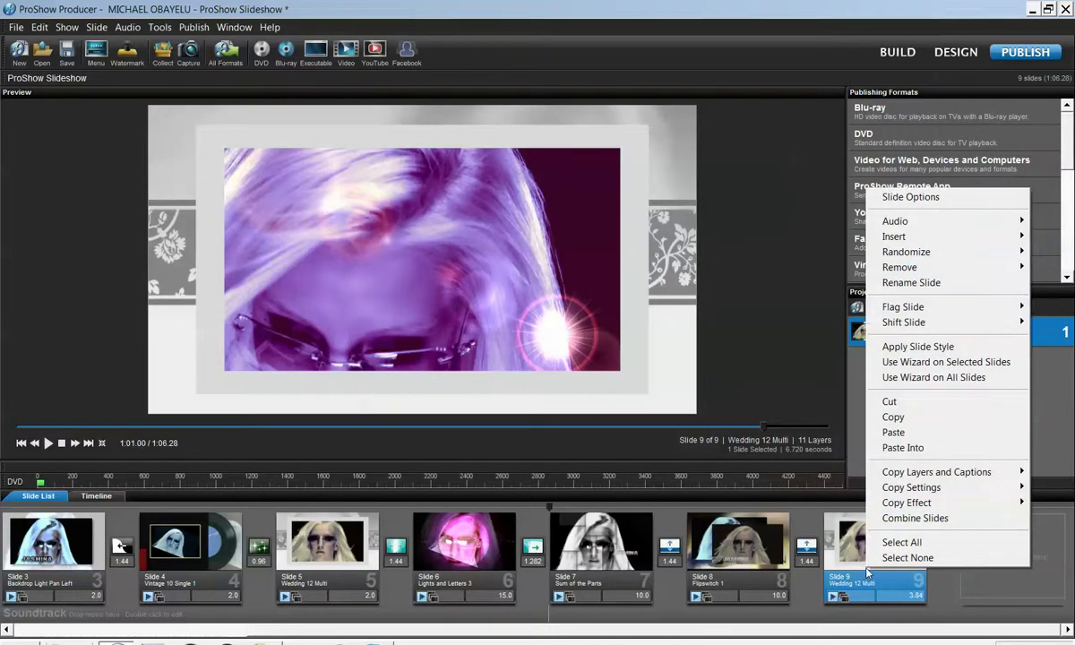
pyautogui.moveTo(885, 268)
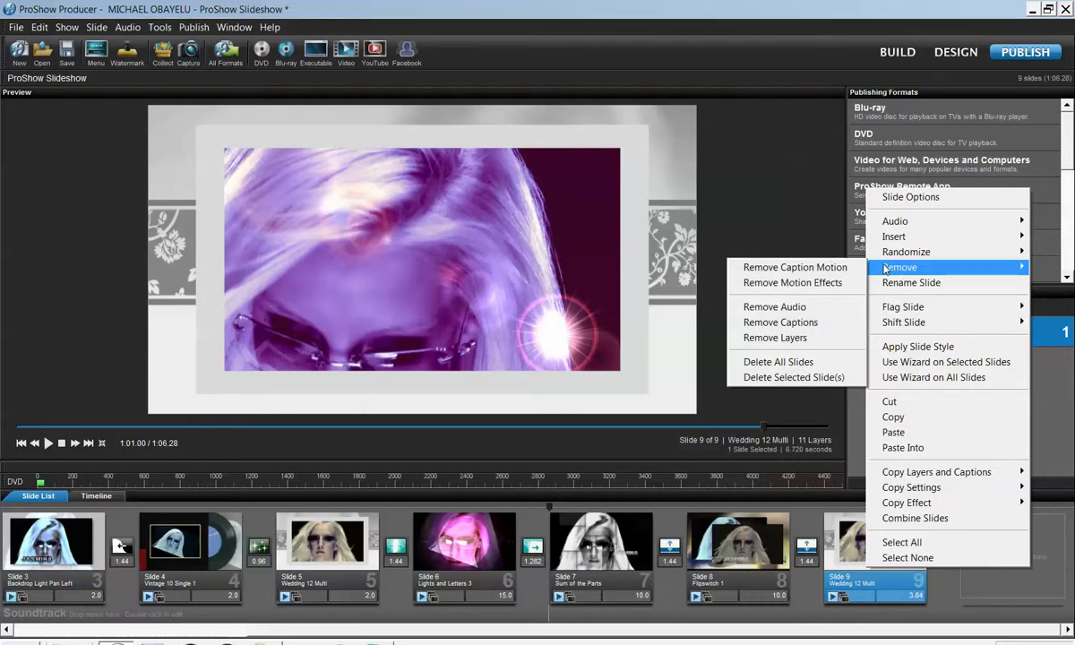
pyautogui.click(780, 380)
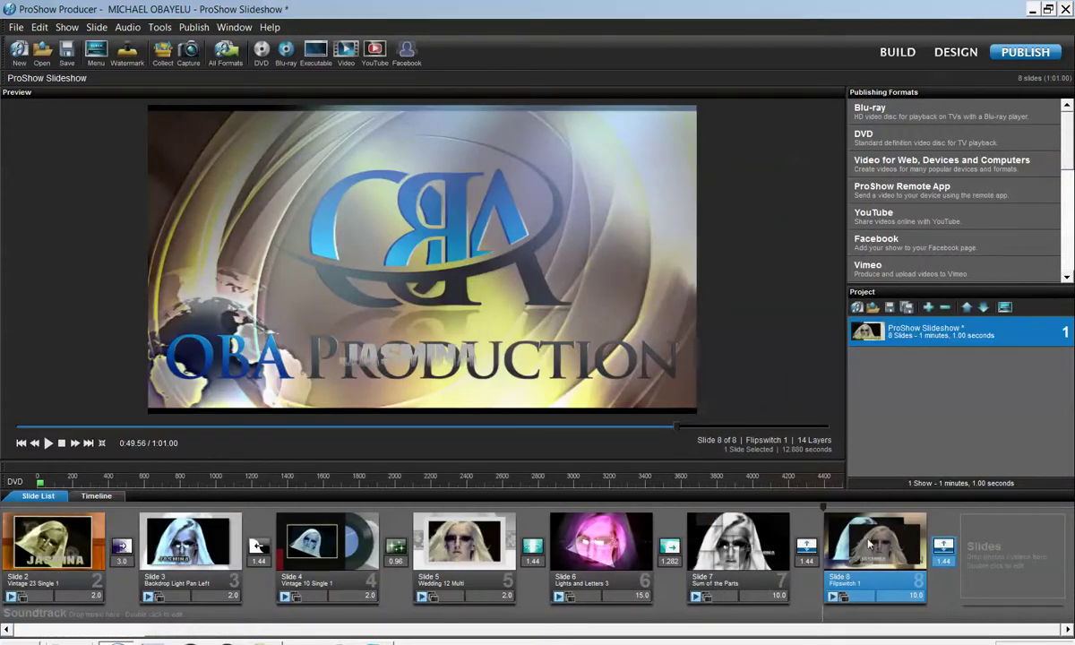
pyautogui.rightClick(868, 544)
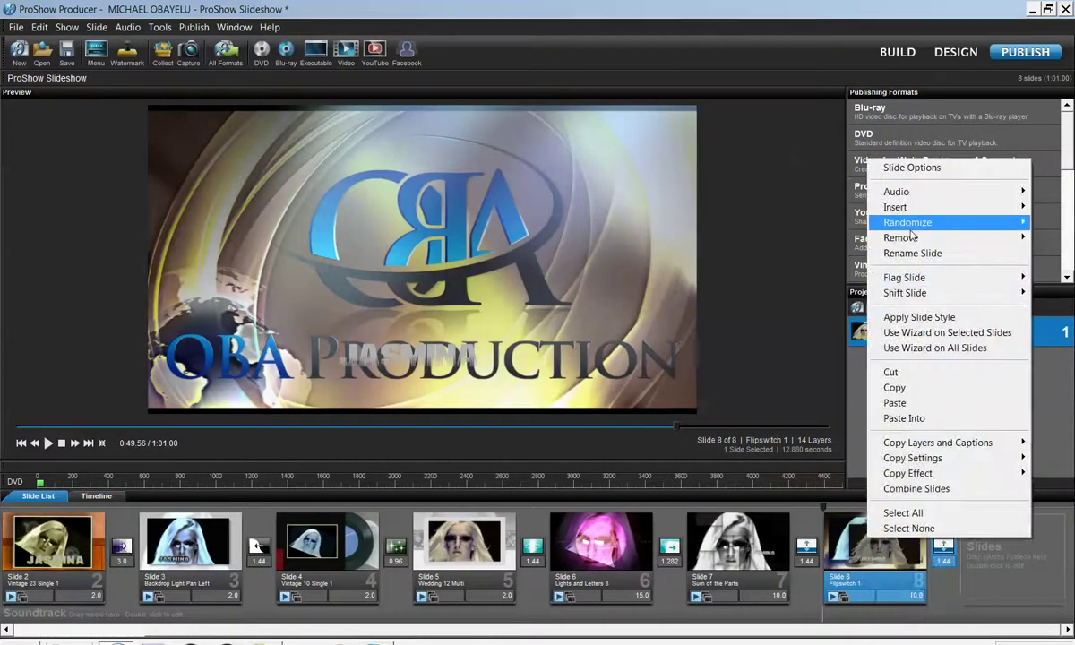
pyautogui.moveTo(910, 238)
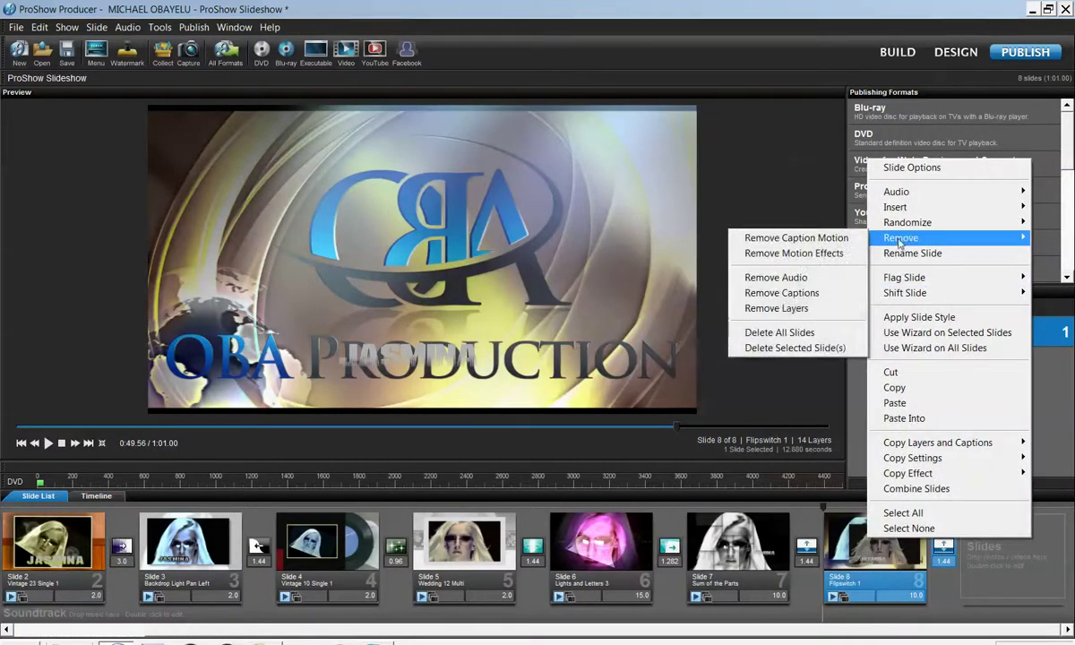
pyautogui.click(797, 347)
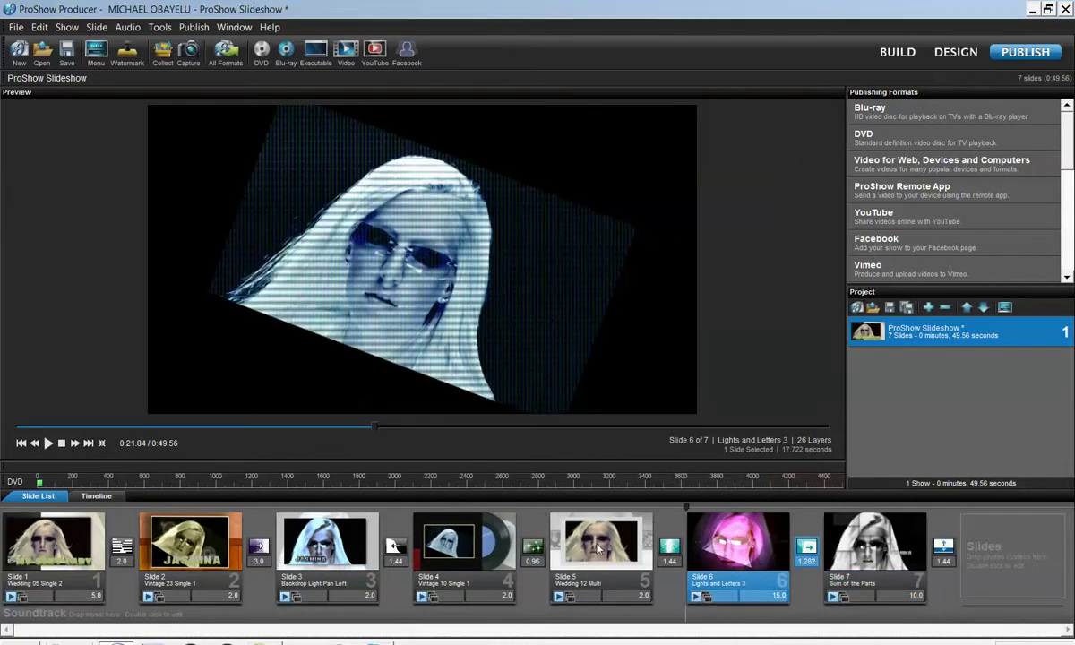
# - Delete slide 5 (Wedding 12 Multi) and return to the Build workspace
pyautogui.click(562, 515)
pyautogui.rightClick(596, 542)
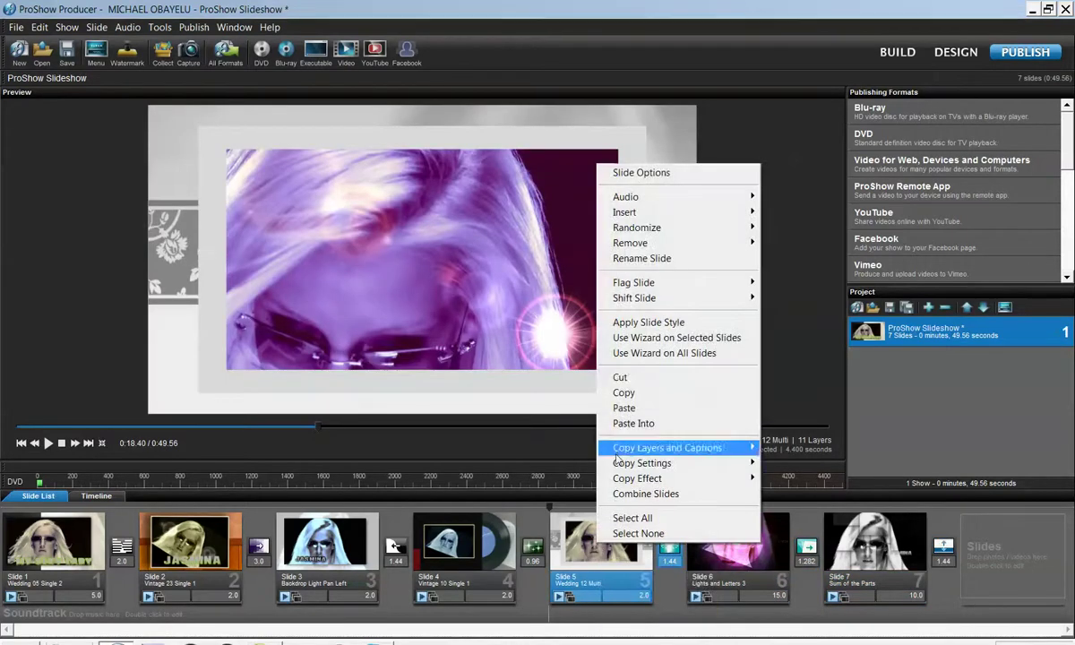
pyautogui.moveTo(637, 243)
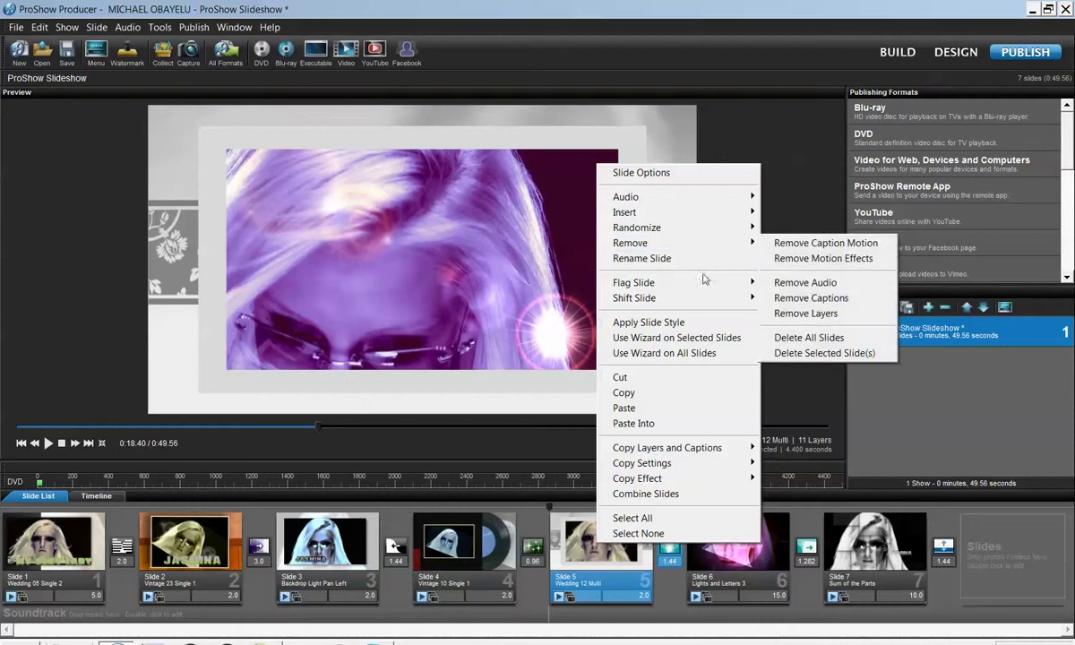
pyautogui.click(810, 354)
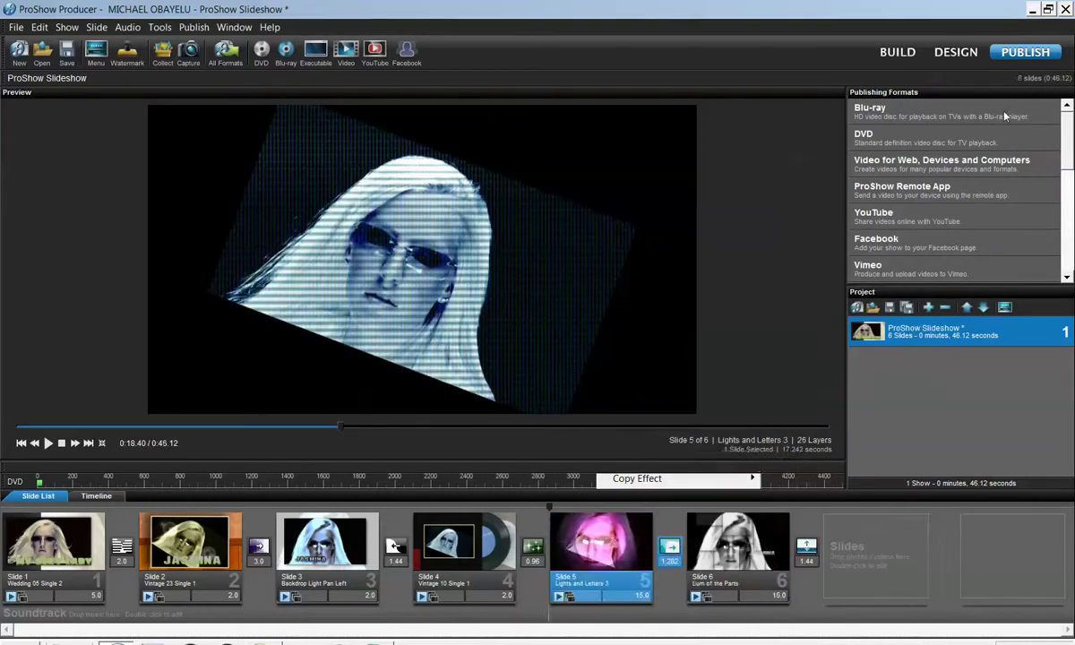
pyautogui.click(900, 54)
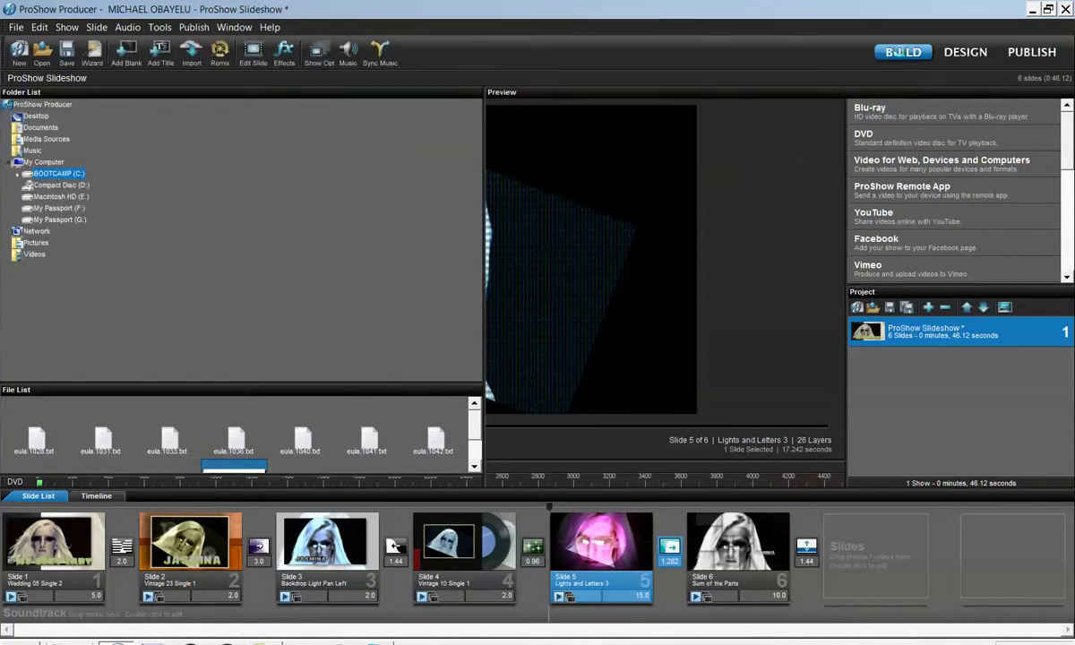
# - In the Publish workspace, pick Adobe Flash from the publishing formats list
pyautogui.click(966, 54)
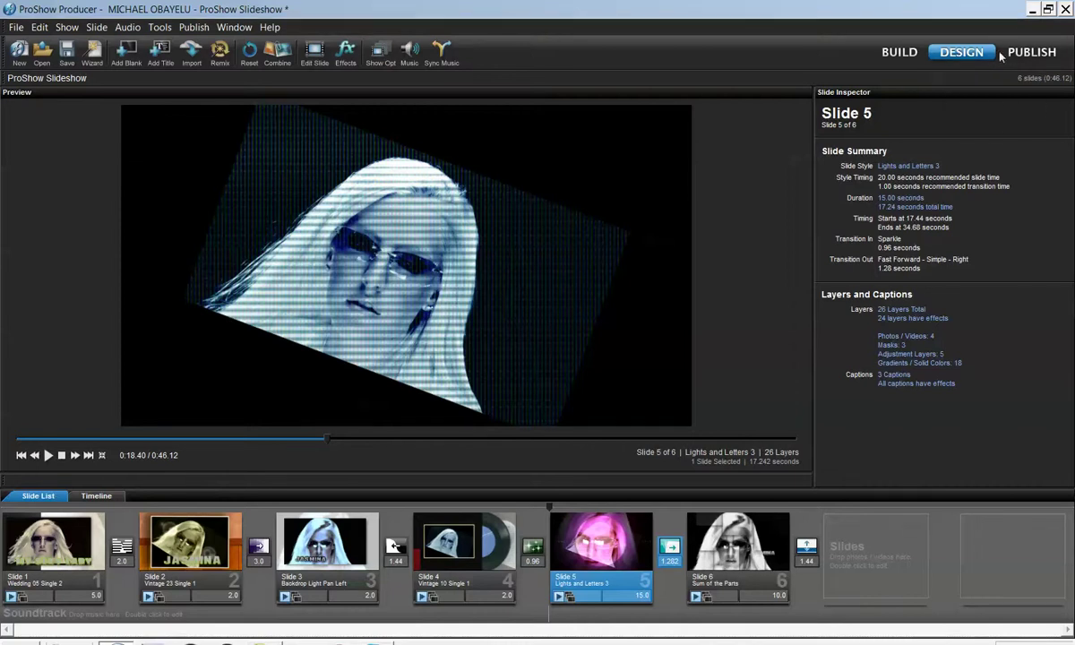
pyautogui.click(1027, 55)
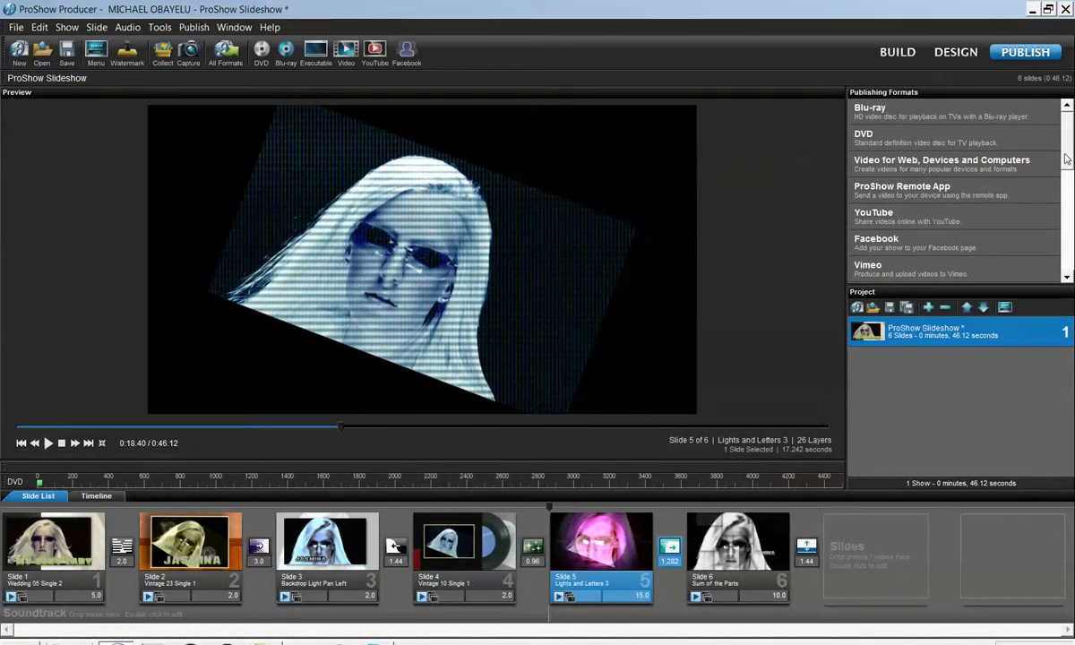
pyautogui.scroll(-1, 1067, 164)
pyautogui.scroll(-4, 1067, 164)
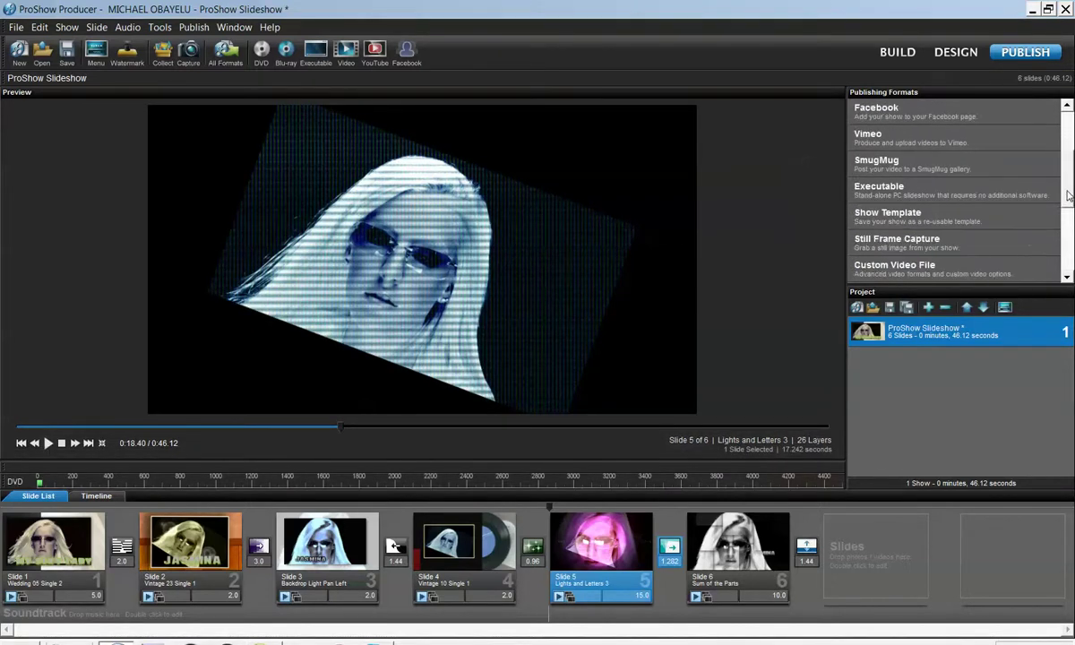
pyautogui.moveTo(1067, 197); pyautogui.dragTo(1064, 226)
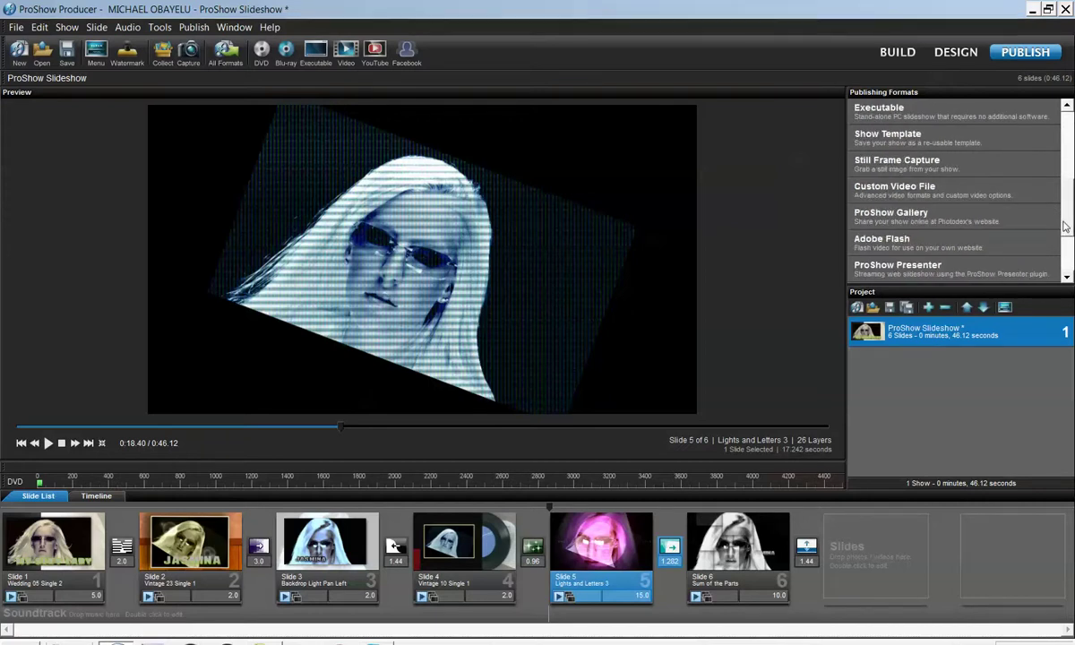
pyautogui.click(924, 240)
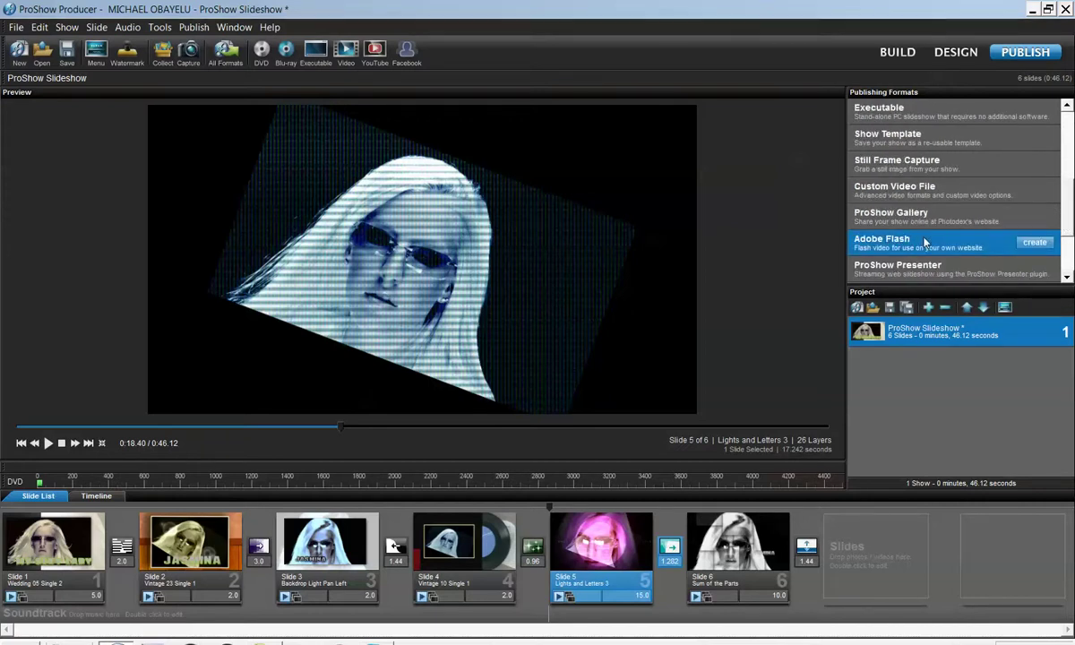
# - Open Create Flash and, after trying FLV, keep the MPEG4 (Requires Flash 9+) video format
pyautogui.click(1034, 243)
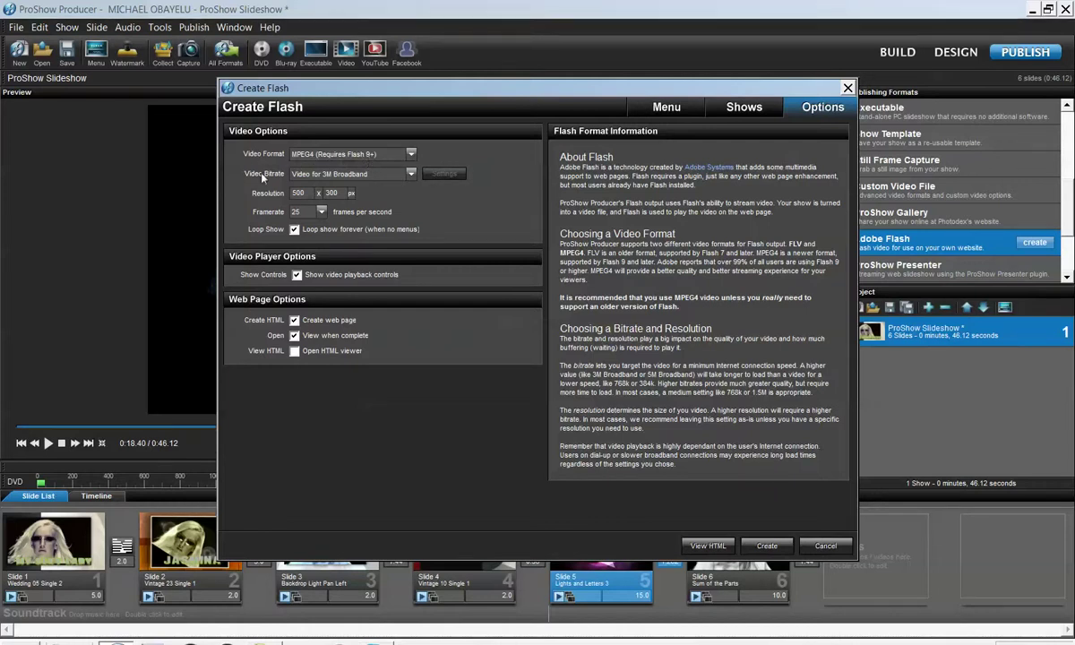
pyautogui.click(411, 156)
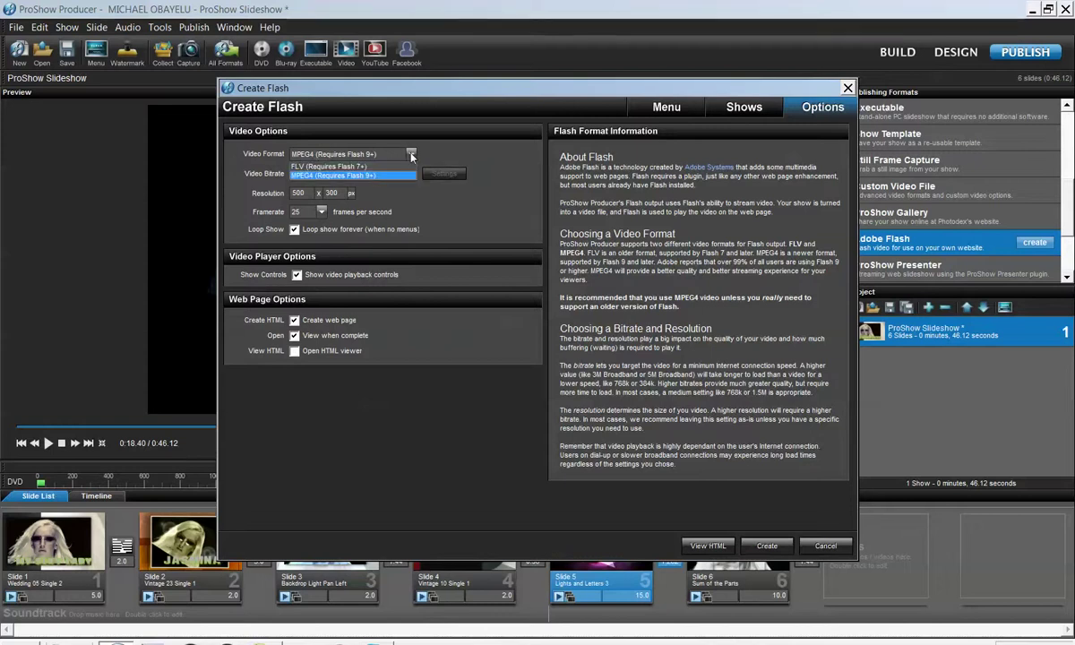
pyautogui.click(308, 176)
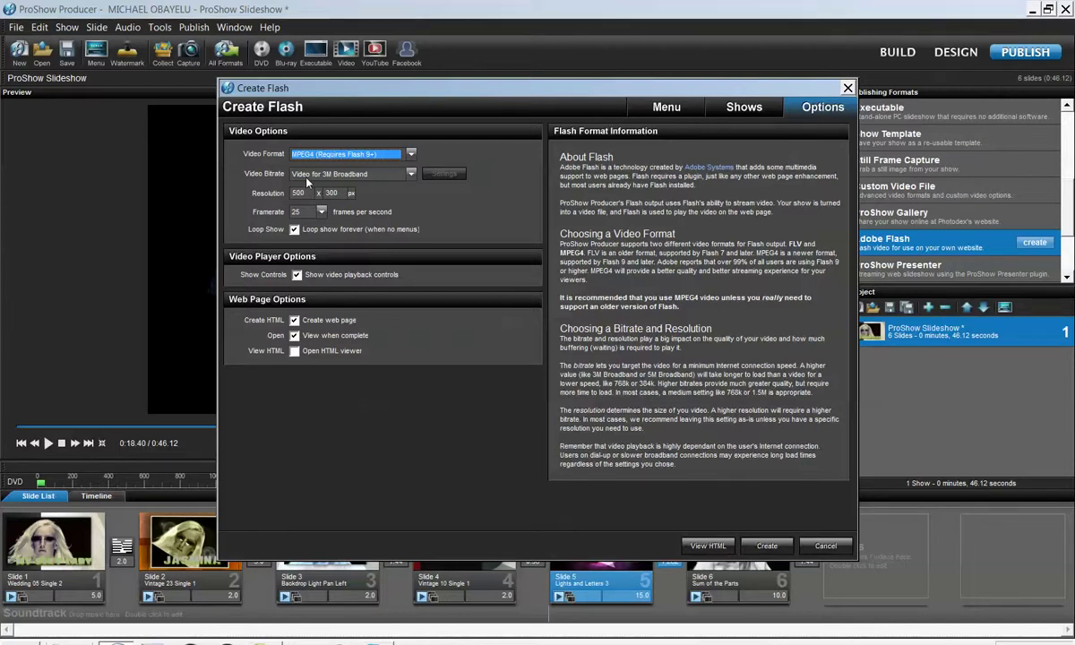
pyautogui.click(411, 154)
pyautogui.click(350, 163)
pyautogui.click(408, 155)
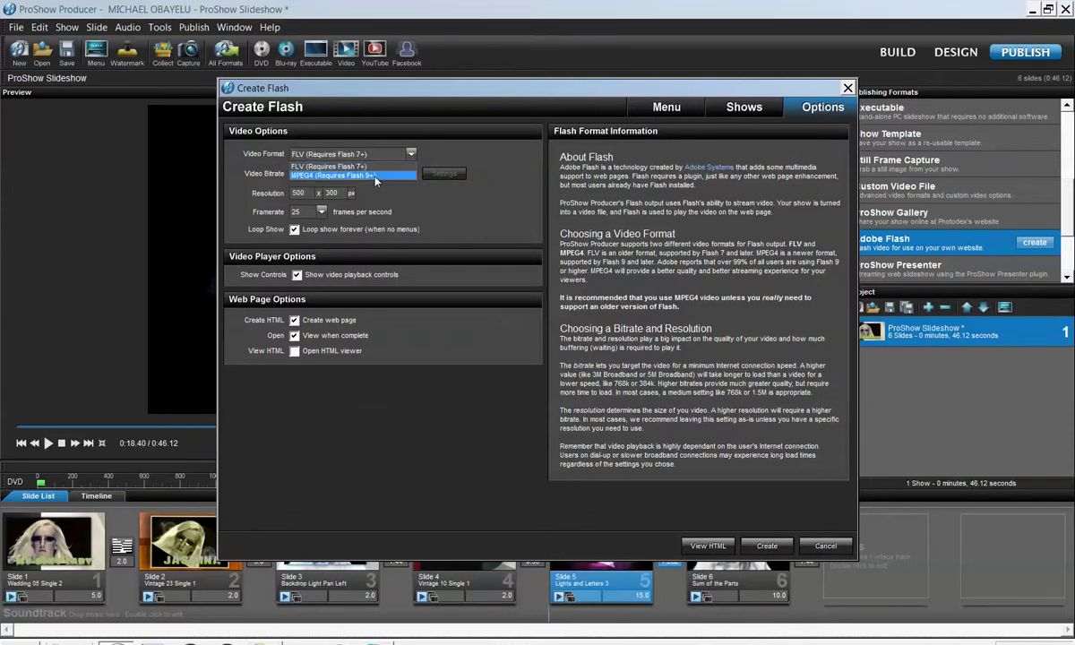
pyautogui.click(374, 177)
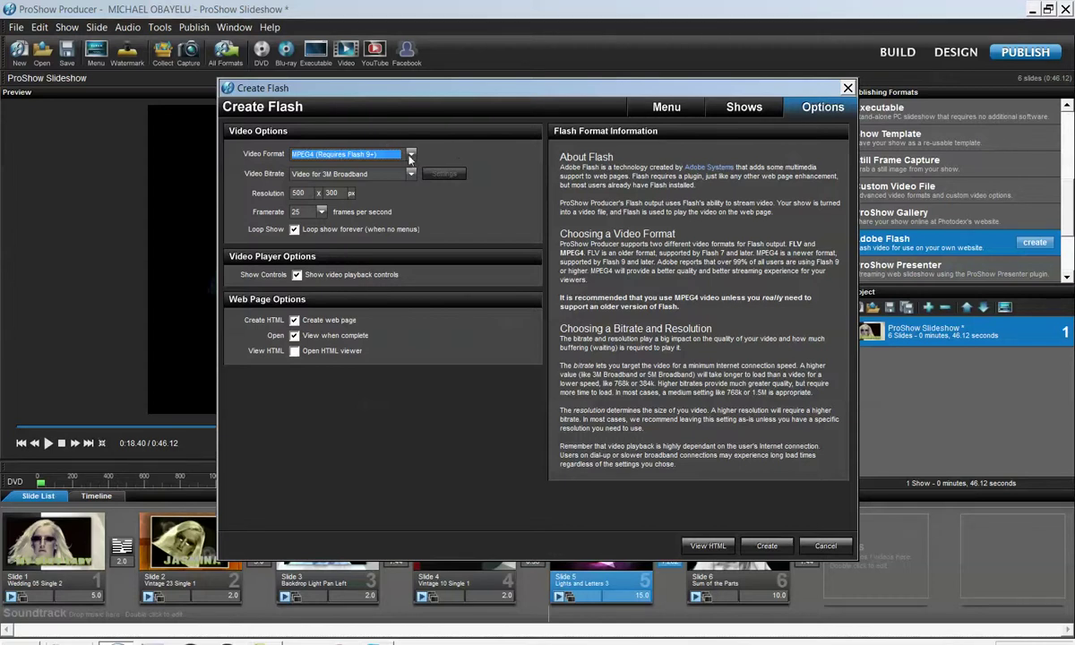
pyautogui.click(410, 154)
# - Keep the Video for 3M Broadband bitrate at 500 x 300, then view the Menu settings
pyautogui.click(440, 152)
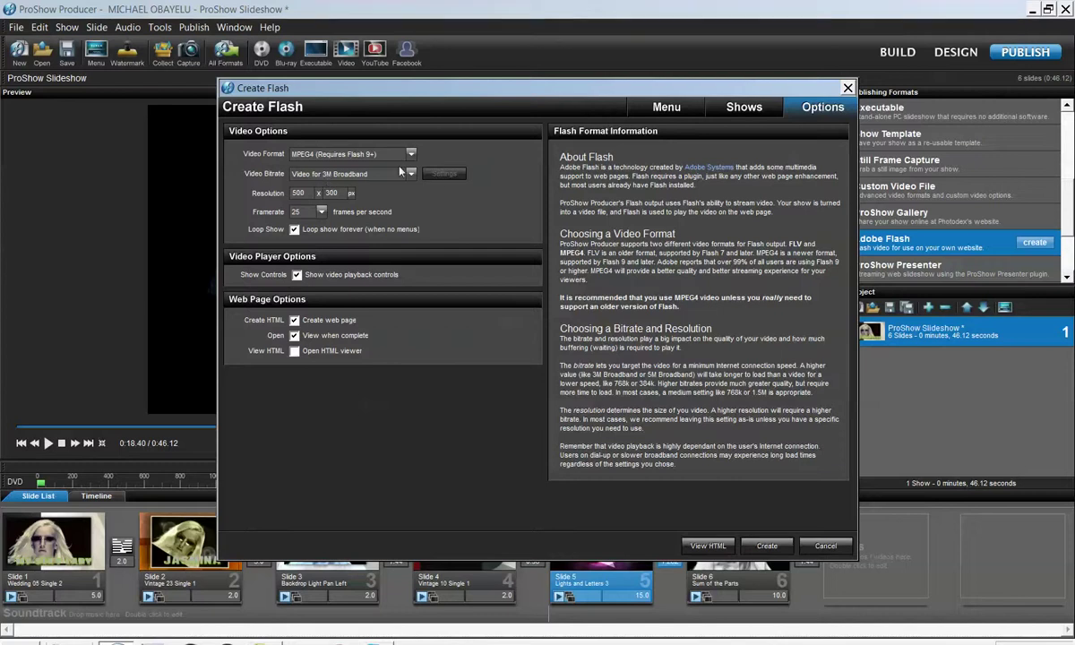
pyautogui.click(400, 173)
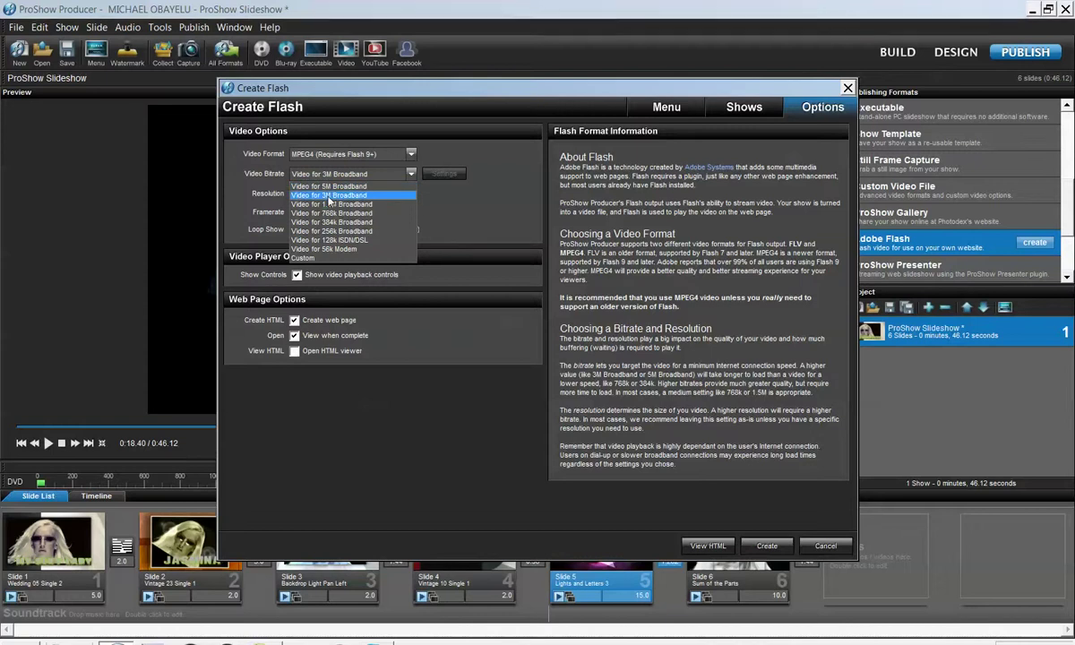
pyautogui.click(329, 196)
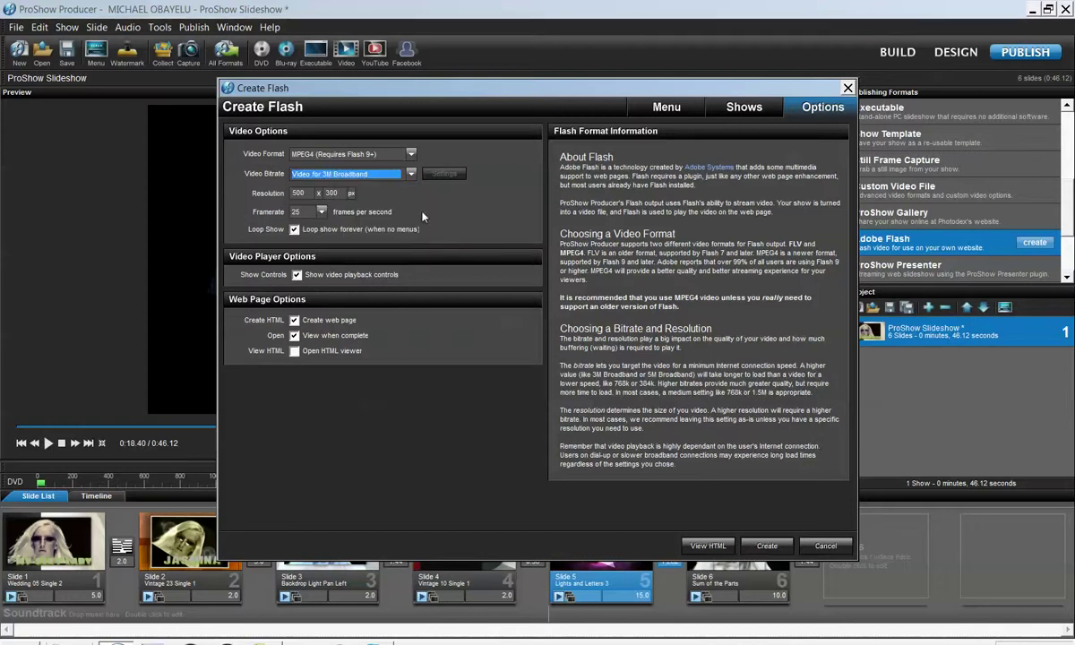
pyautogui.press('Tab')
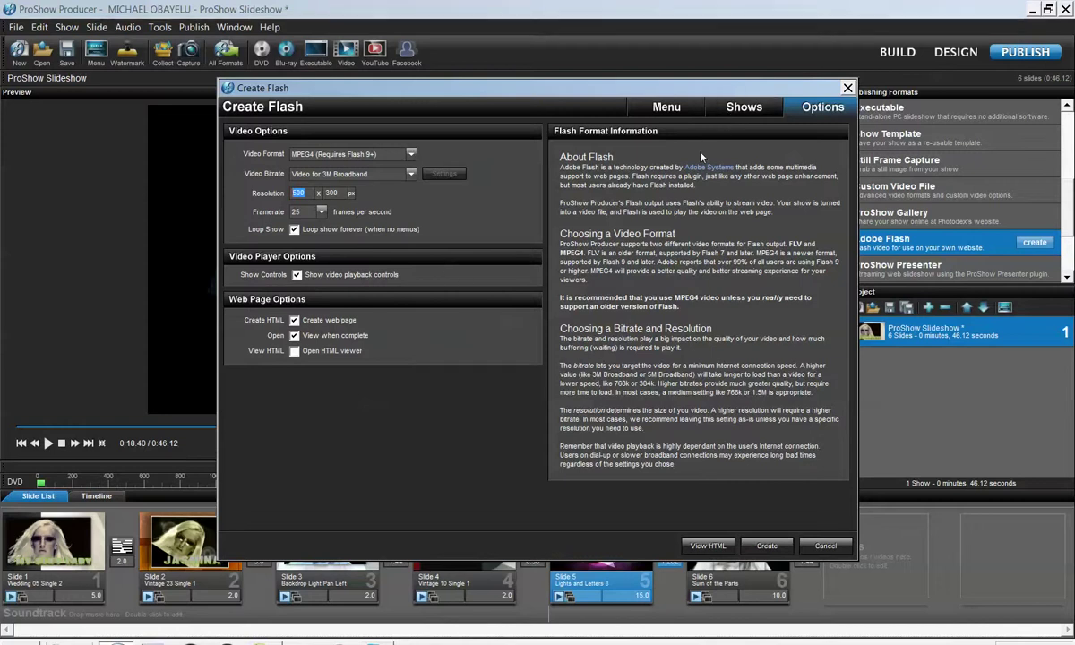
pyautogui.click(811, 109)
pyautogui.click(676, 108)
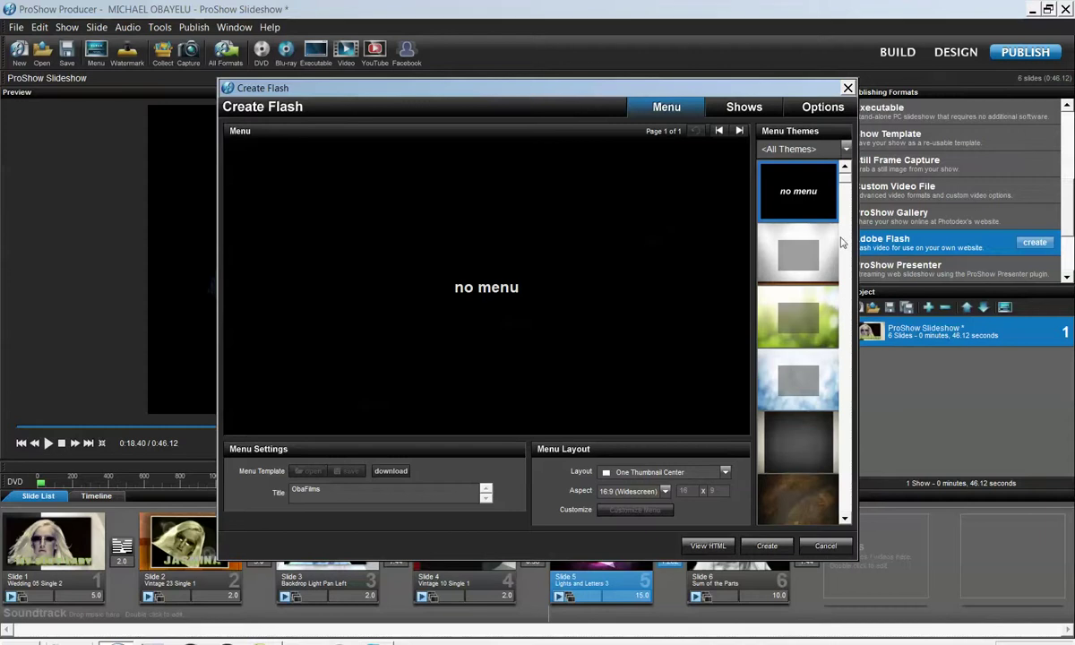
# - Apply the red curtain menu theme
pyautogui.scroll(-1, 842, 188)
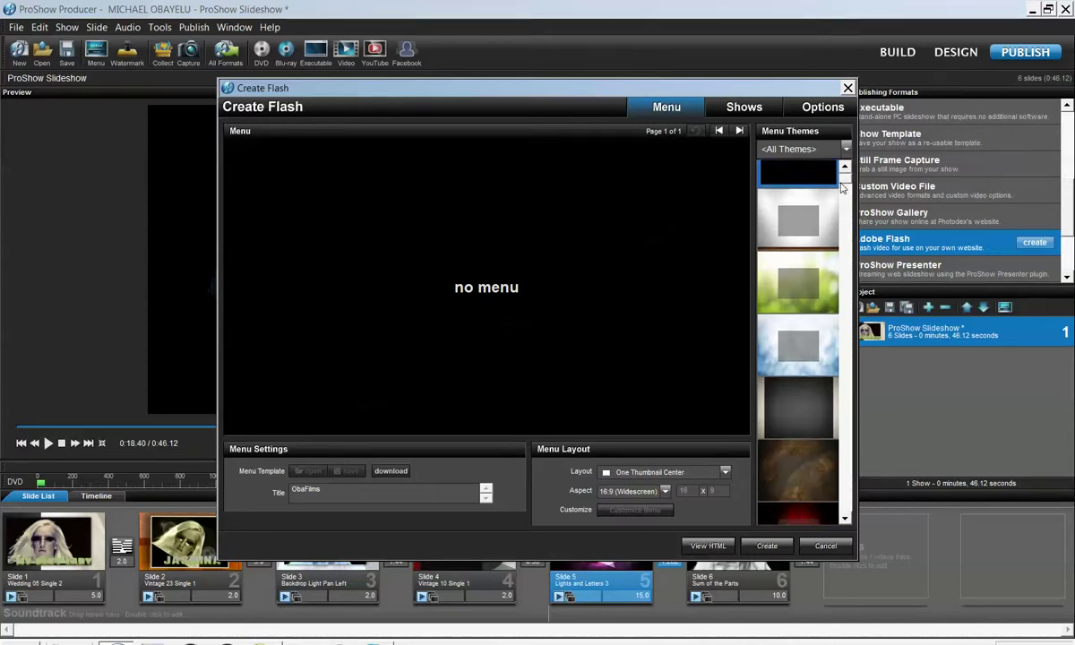
pyautogui.scroll(-4, 842, 188)
pyautogui.click(796, 255)
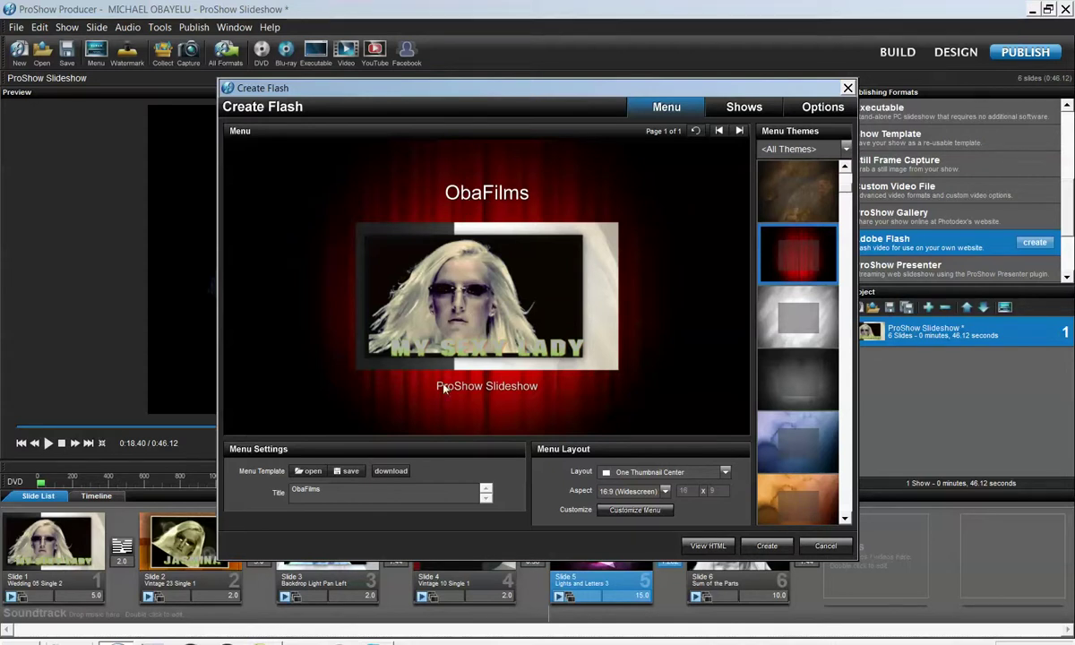
# - Replace the ObaFilms menu title with 'Your Show'
pyautogui.doubleClick(341, 490)
pyautogui.write('Pro')
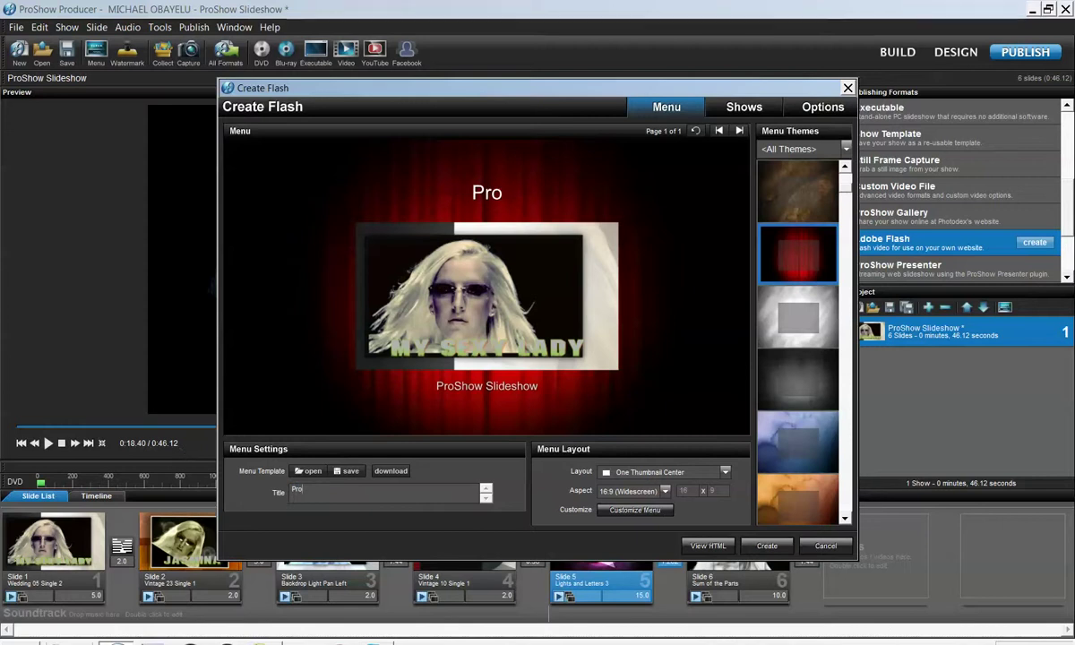
pyautogui.write('show')
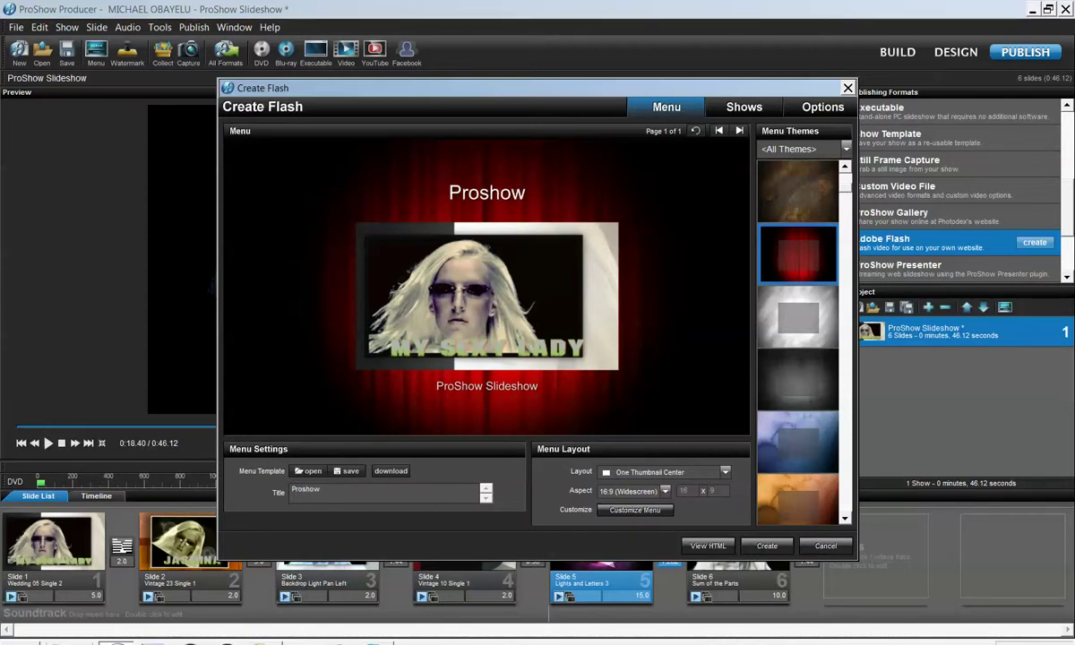
pyautogui.press('BackSpace')
pyautogui.press('BackSpace')
pyautogui.press('BackSpace')
pyautogui.press('BackSpace')
pyautogui.press('BackSpace')
pyautogui.press('BackSpace')
pyautogui.press('BackSpace')
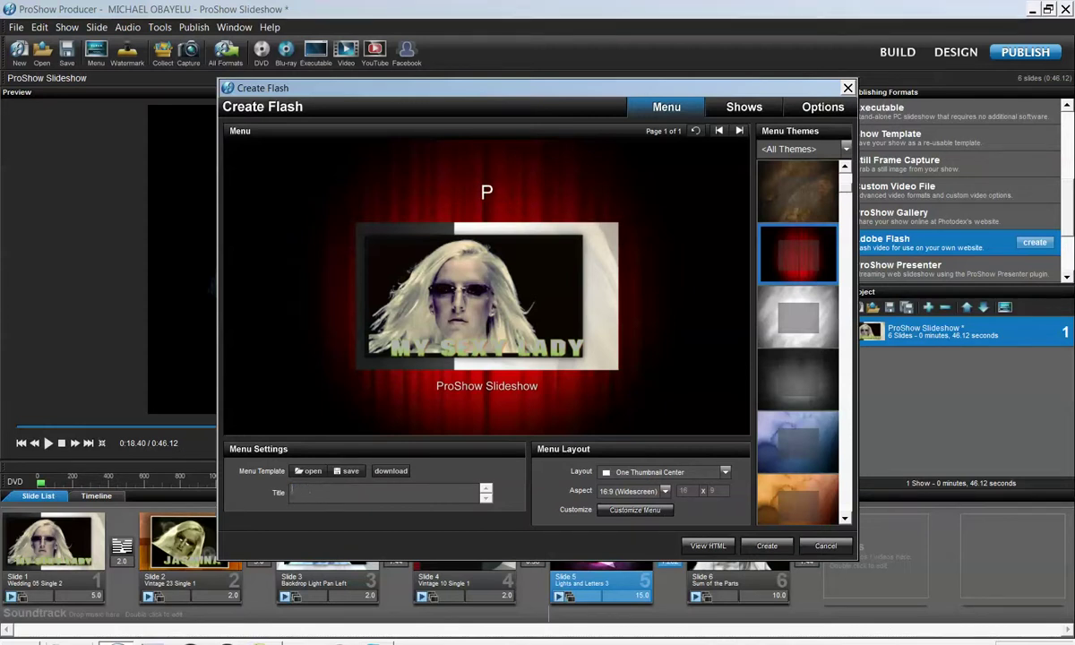
pyautogui.write('Your')
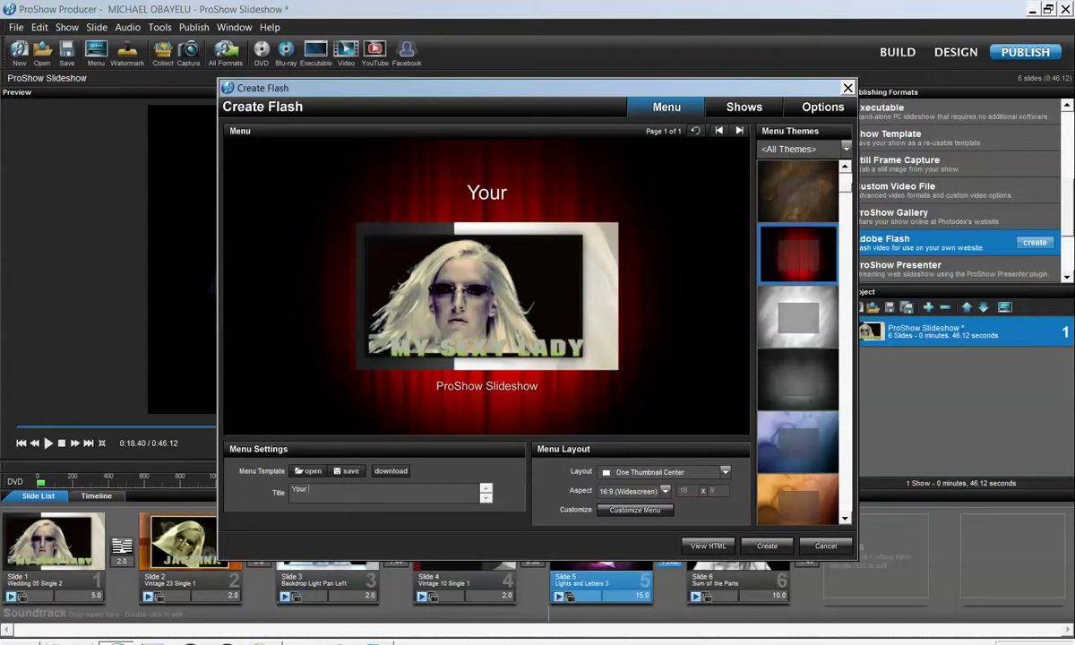
pyautogui.write(' Show')
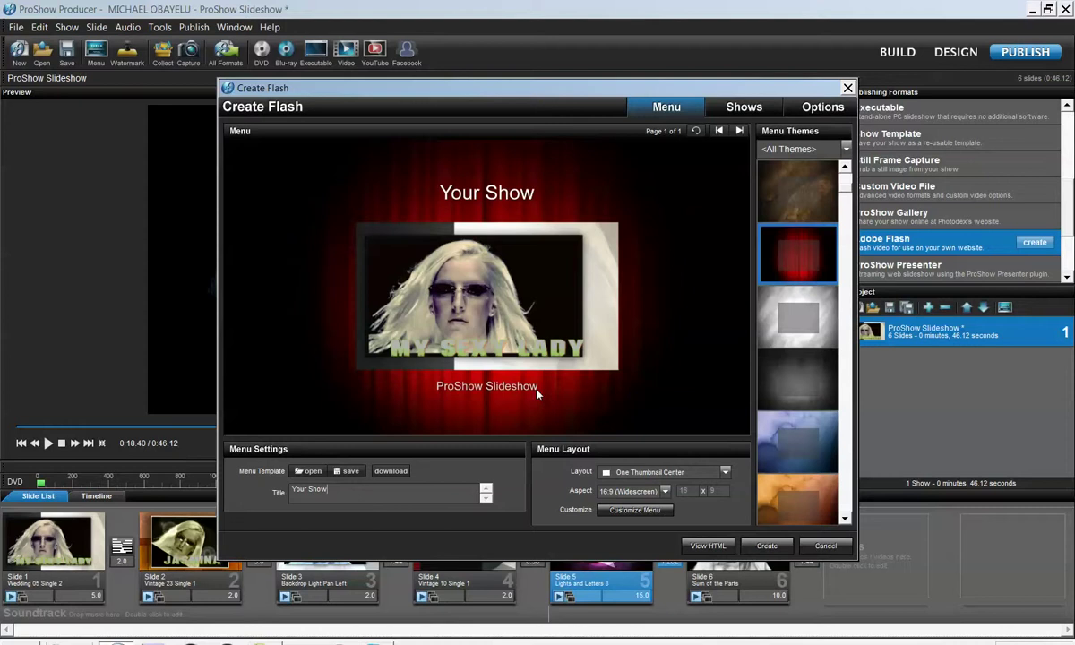
# - Try the dark, blue and orange menu themes, then return to red curtain
pyautogui.click(798, 392)
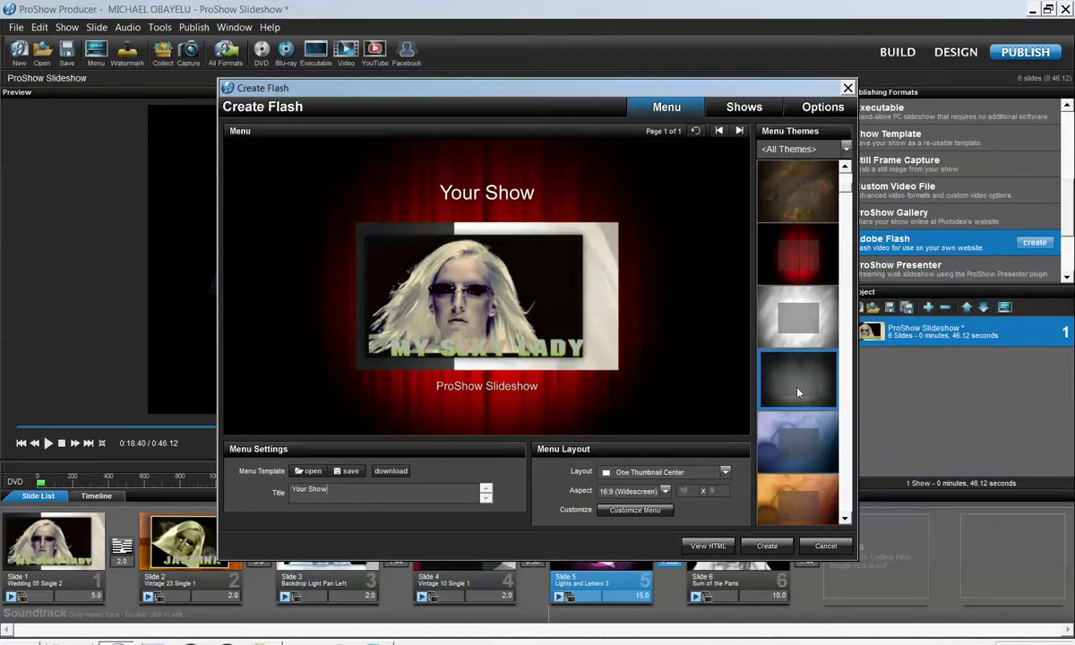
pyautogui.click(797, 445)
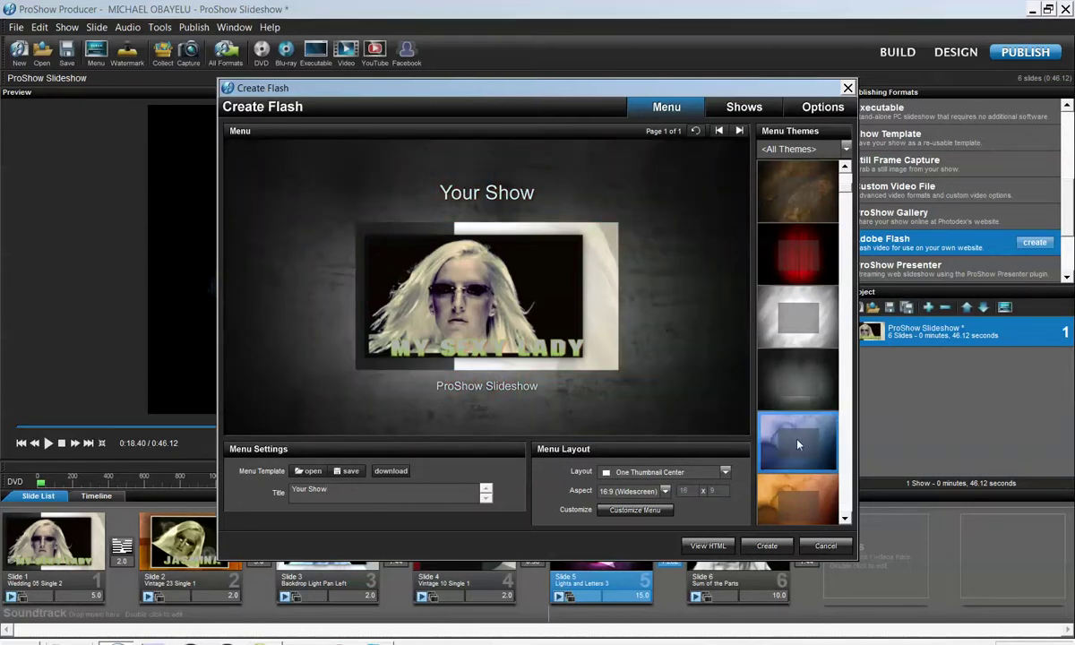
pyautogui.click(799, 499)
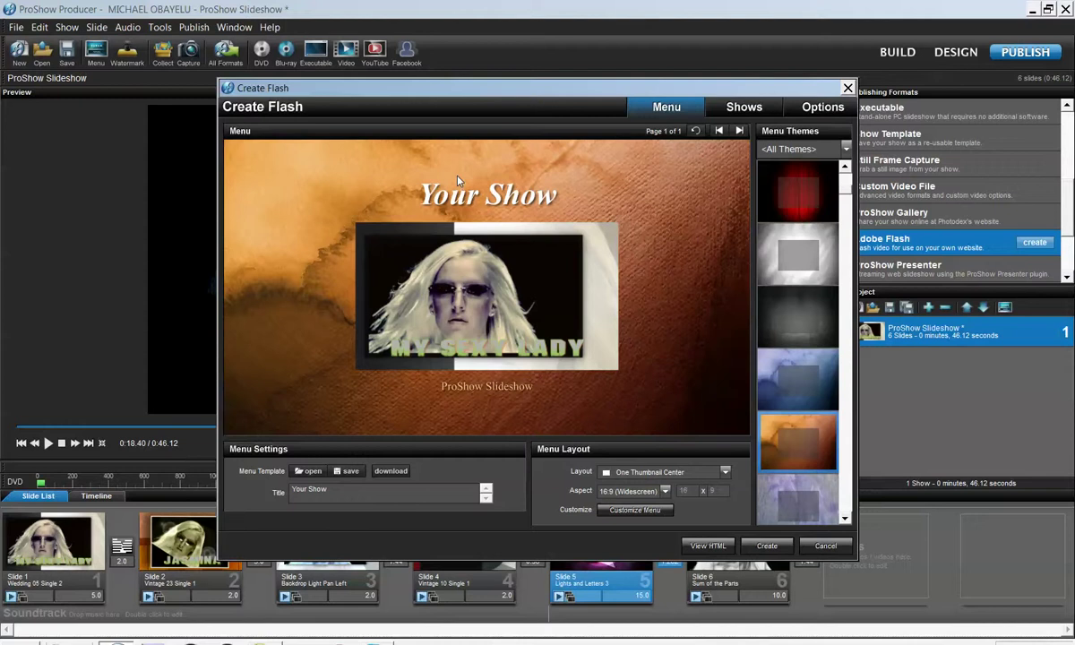
pyautogui.click(799, 208)
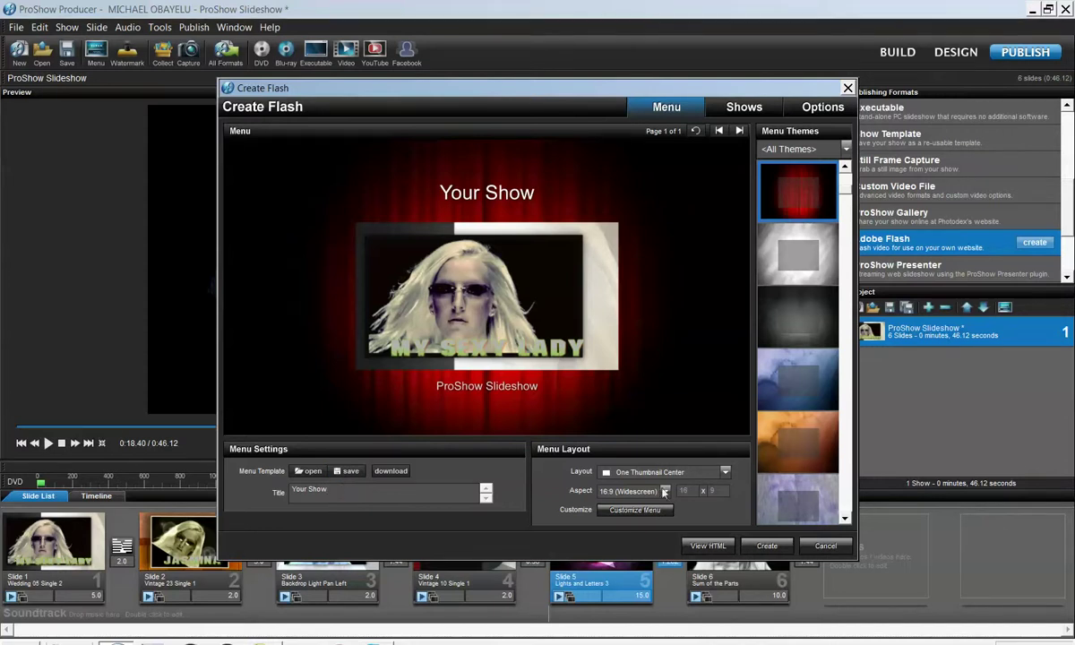
# - Keep the One Thumbnail Center layout, then switch the menu theme to no menu
pyautogui.click(725, 472)
pyautogui.click(723, 473)
pyautogui.click(846, 169)
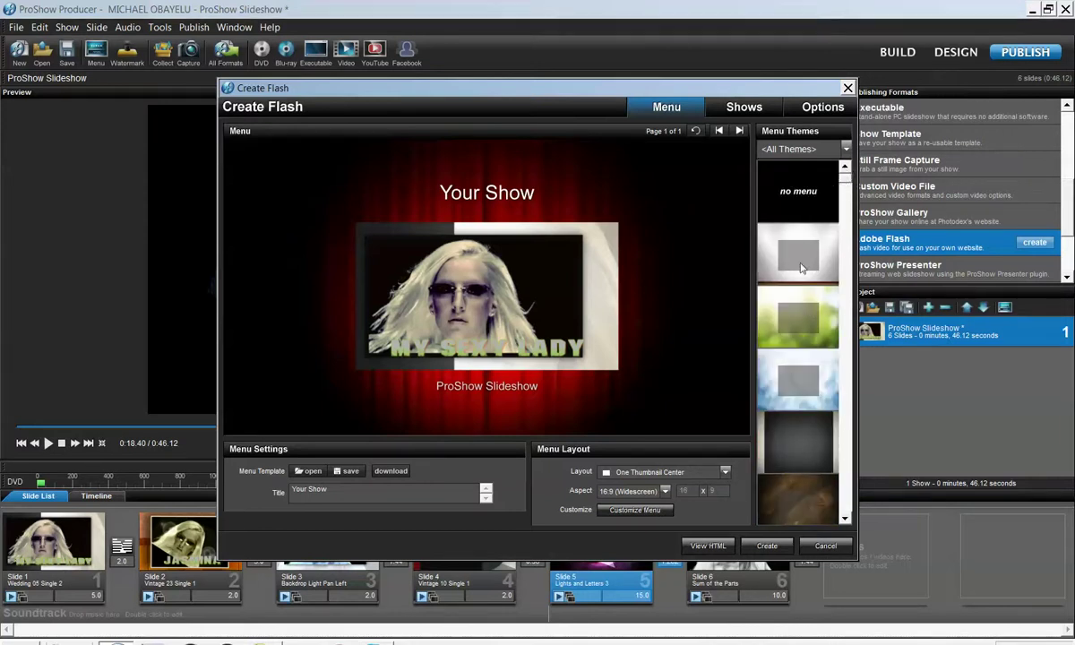
pyautogui.click(798, 191)
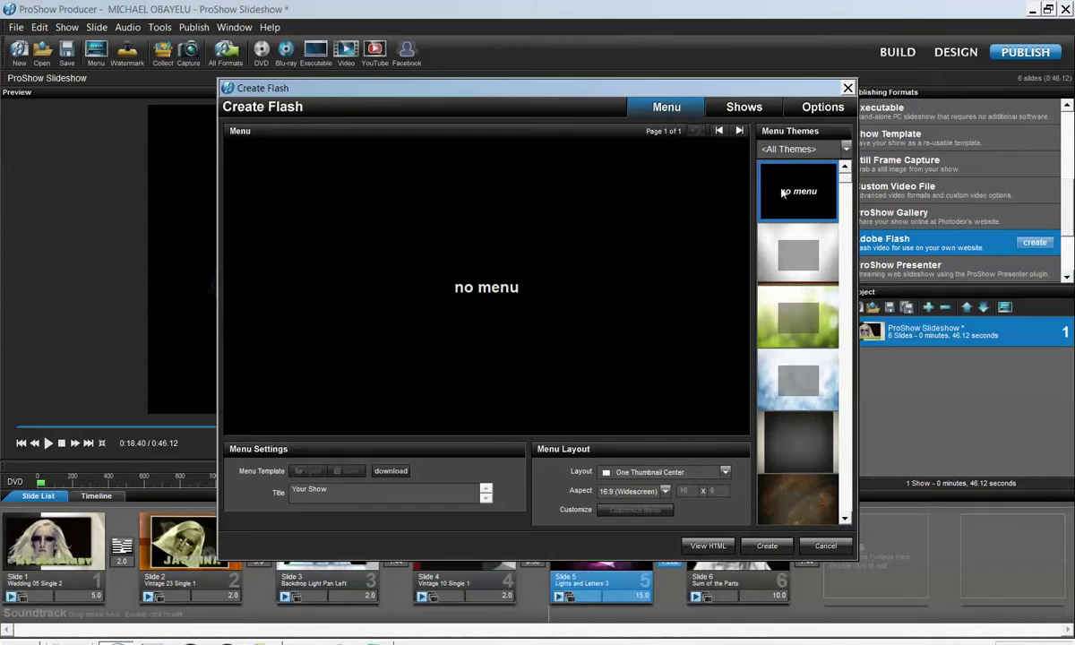
pyautogui.click(744, 107)
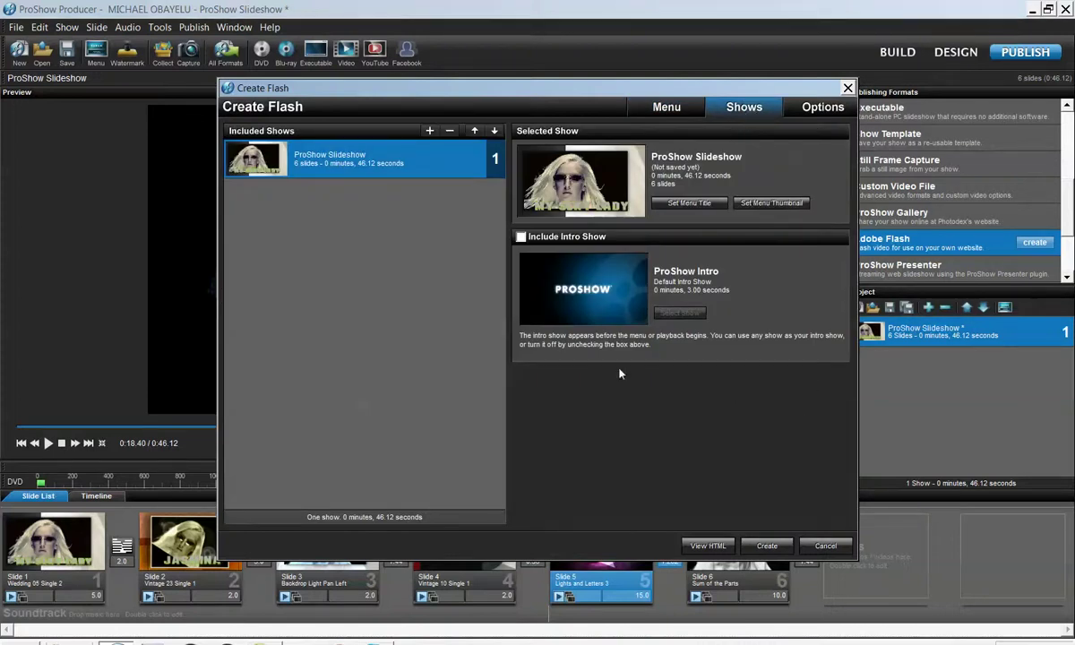
# - Leave Include Intro Show off, confirm no menu, and start creating the Flash output
pyautogui.click(553, 240)
pyautogui.click(521, 237)
pyautogui.click(808, 108)
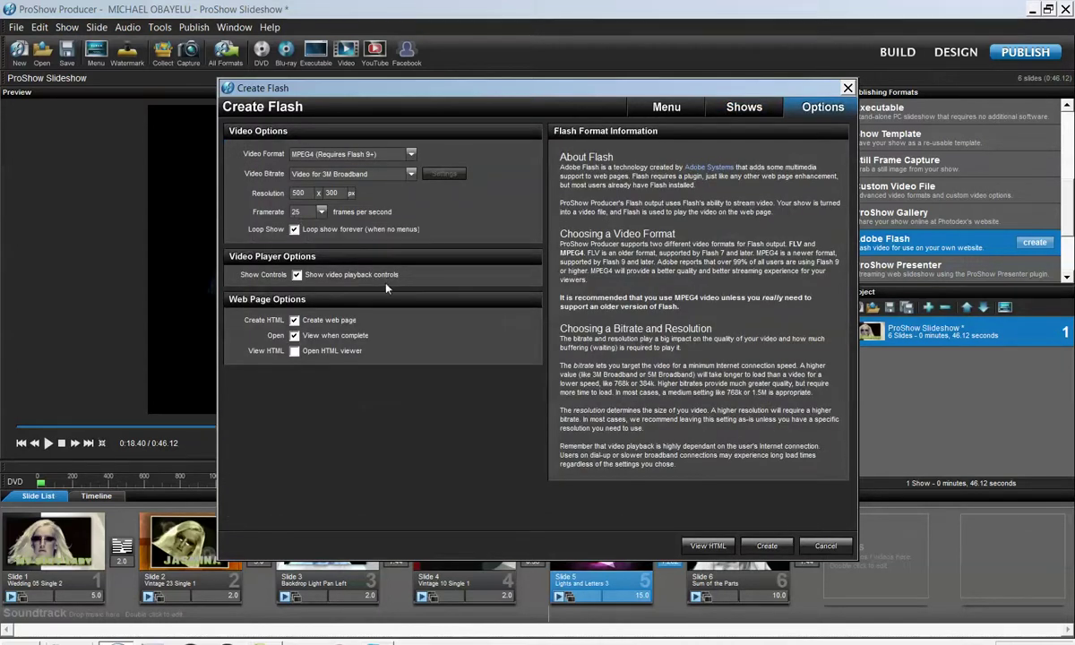
pyautogui.click(666, 108)
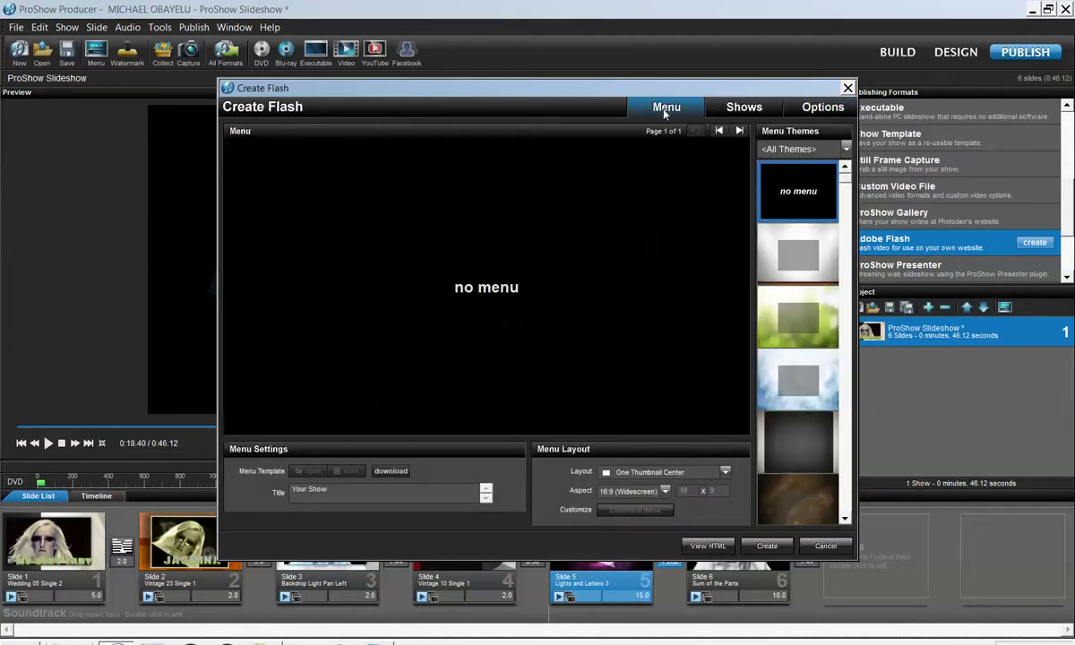
pyautogui.click(822, 106)
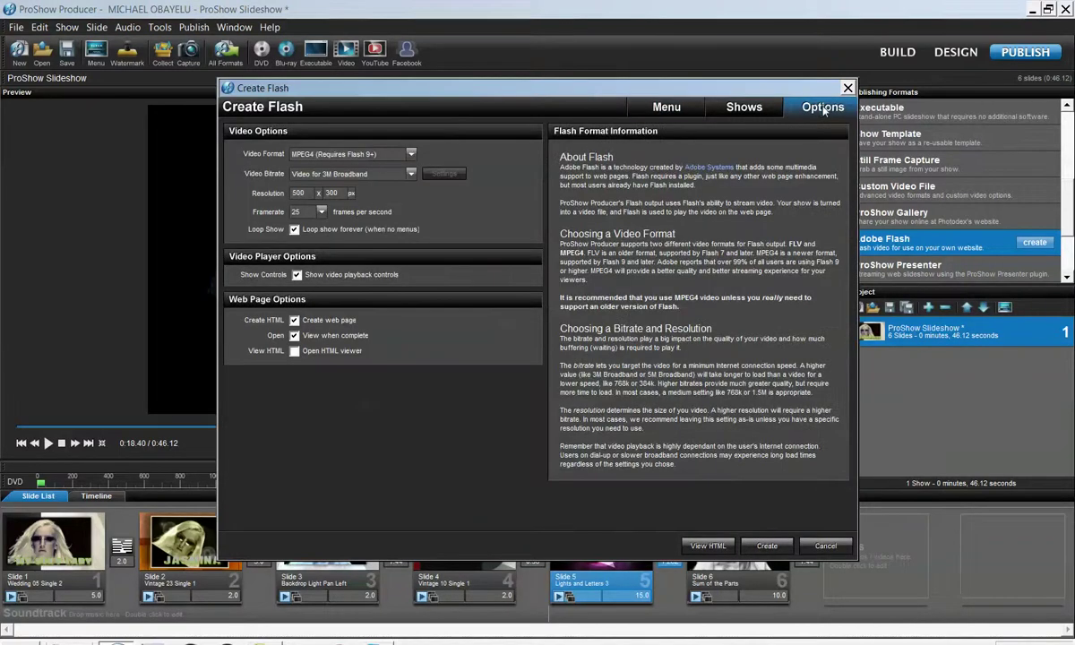
pyautogui.click(768, 545)
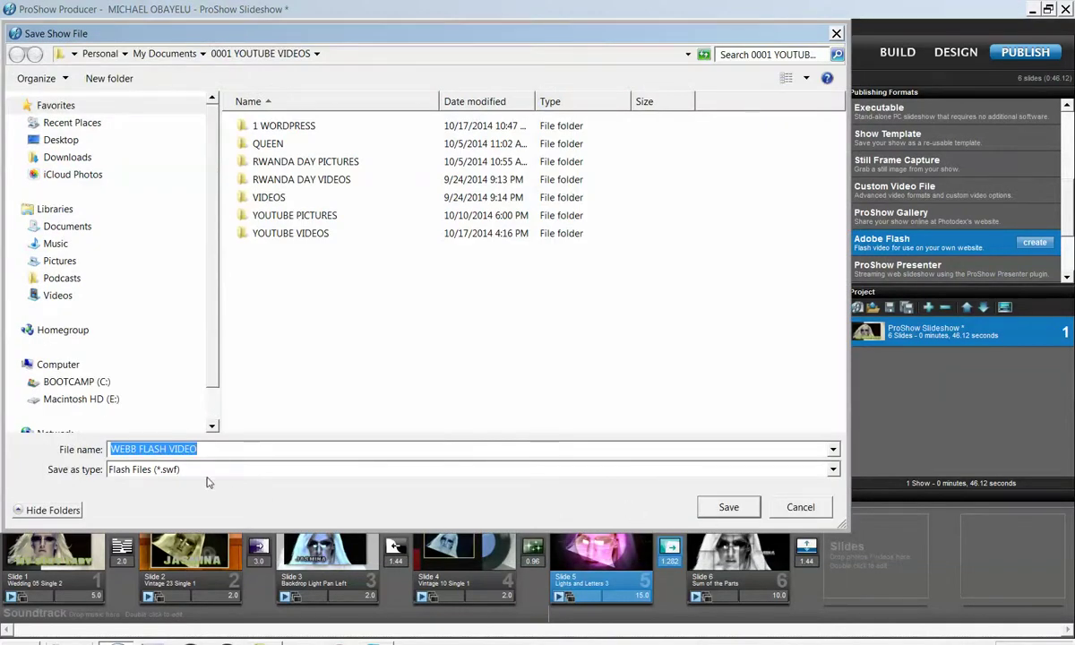
# - Save the Flash .swf file as YOURSHOW FLASH in the 0001 YOUTUBE VIDEOS folder
pyautogui.moveTo(219, 448); pyautogui.dragTo(2, 412)
pyautogui.write('PROSH')
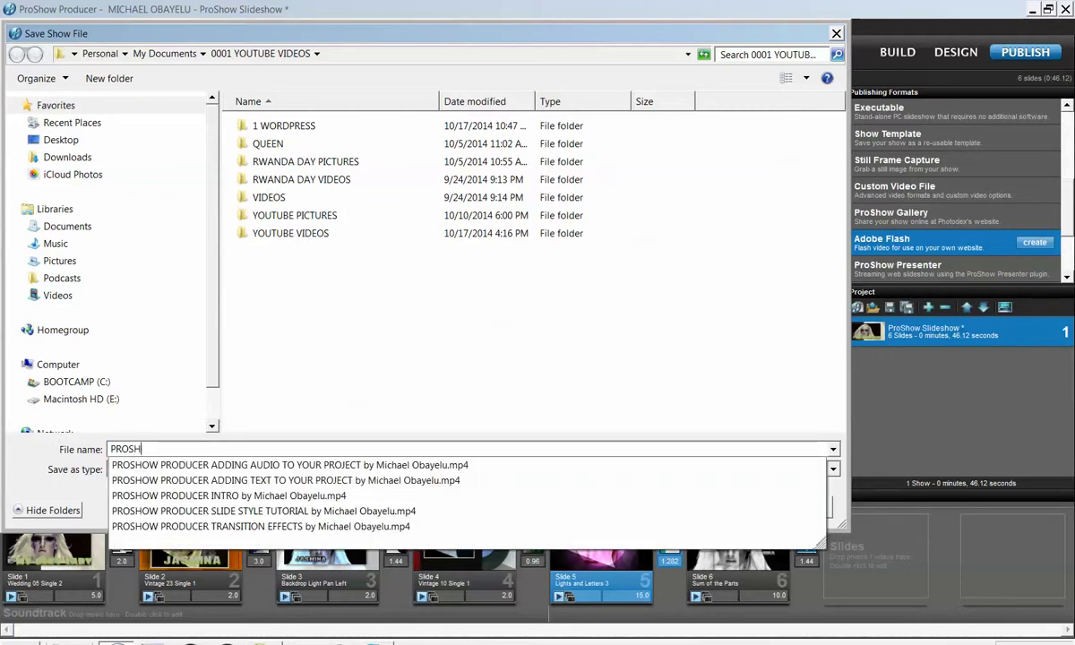
pyautogui.write('OW F')
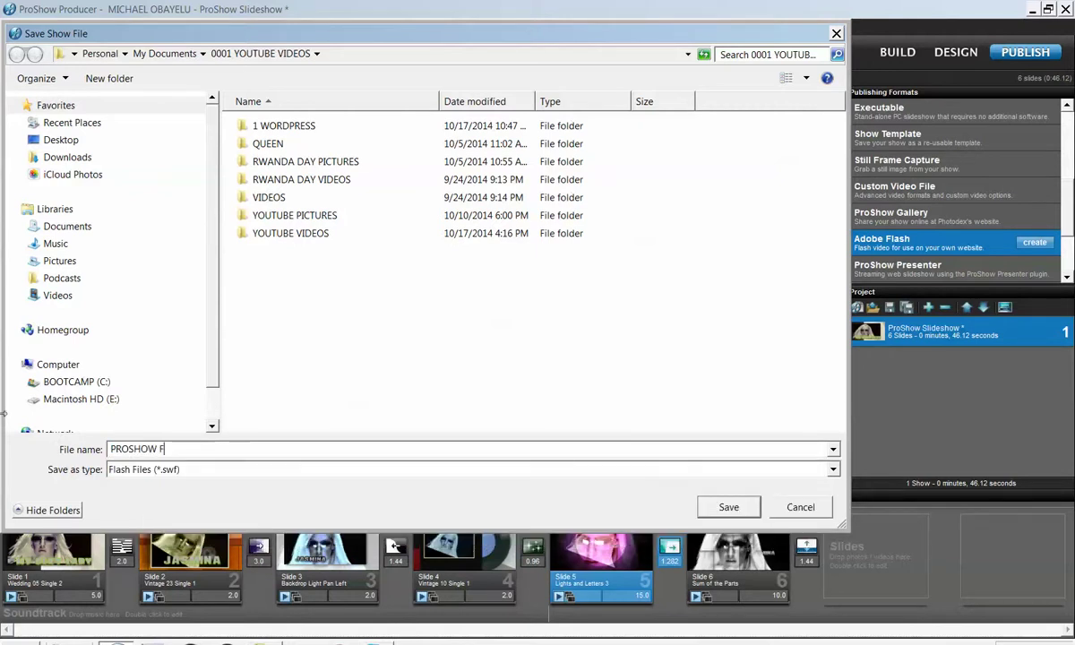
pyautogui.press('BackSpace')
pyautogui.press('BackSpace')
pyautogui.press('BackSpace')
pyautogui.press('BackSpace')
pyautogui.press('BackSpace')
pyautogui.press('BackSpace')
pyautogui.press('BackSpace')
pyautogui.press('BackSpace')
pyautogui.press('BackSpace')
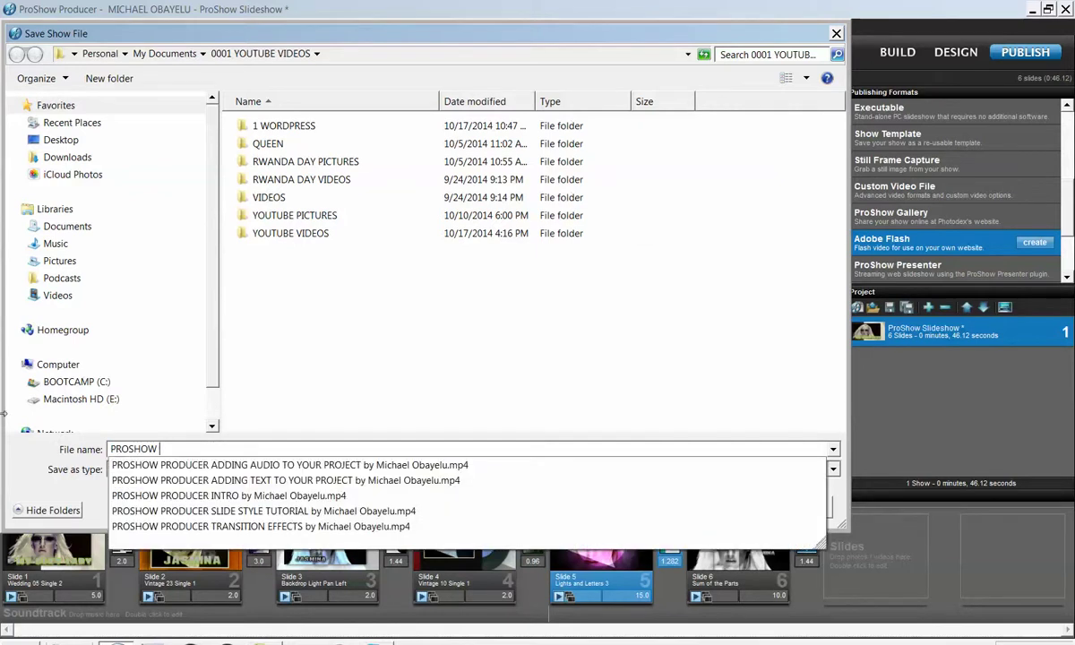
pyautogui.write('YOURSH')
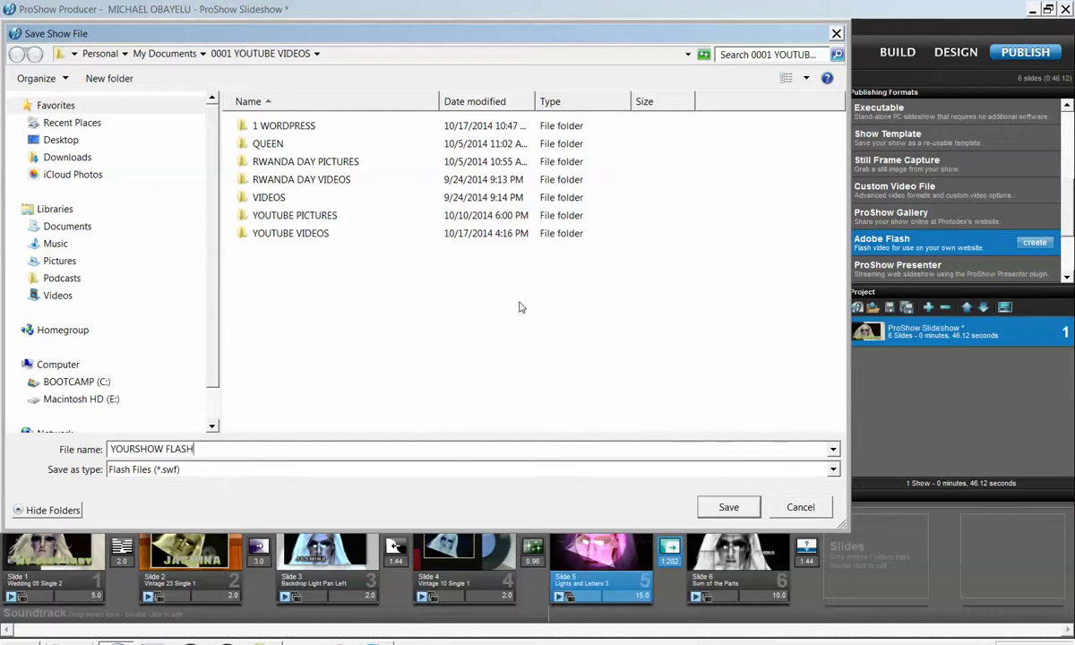
pyautogui.click(729, 507)
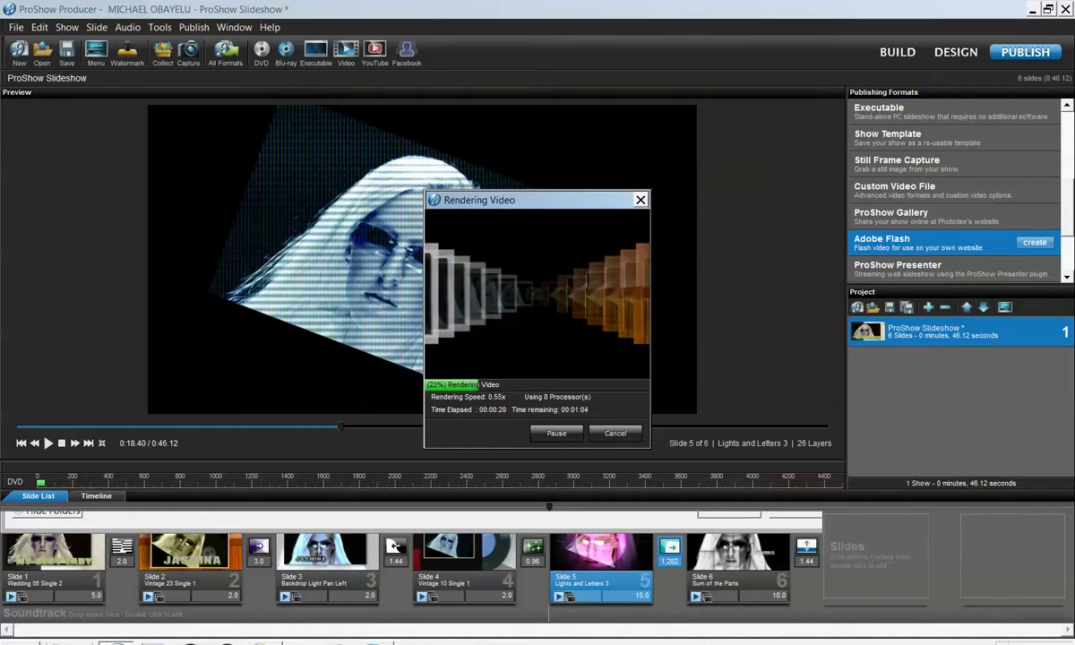
# - Check the hidden system-tray icons and close them again while the Flash render completes
pyautogui.click(1001, 642)
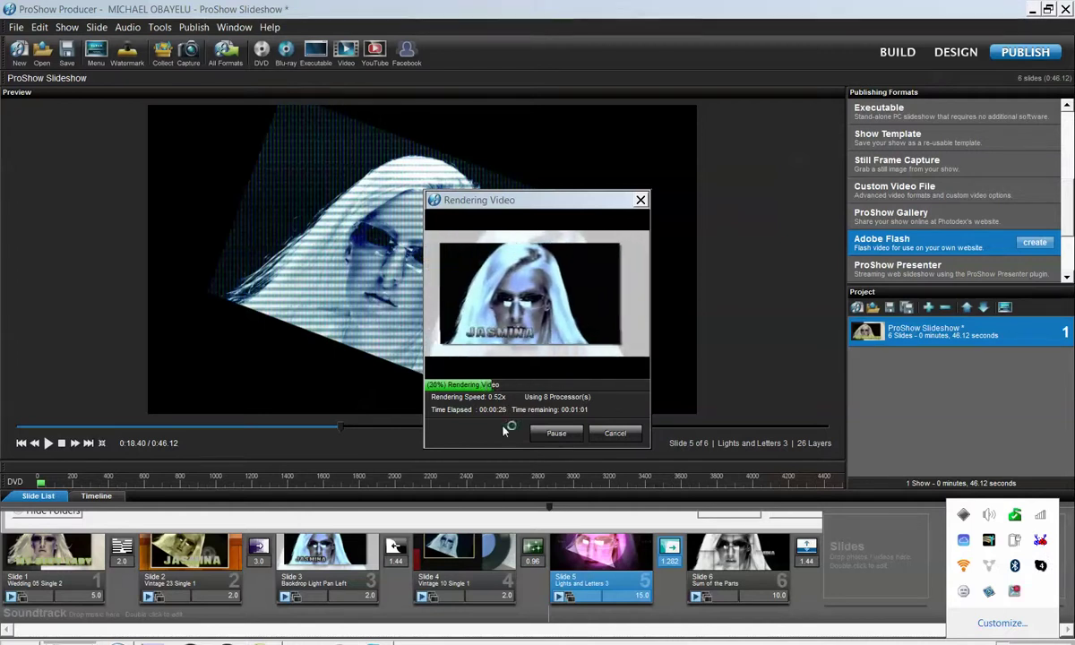
pyautogui.click(1039, 411)
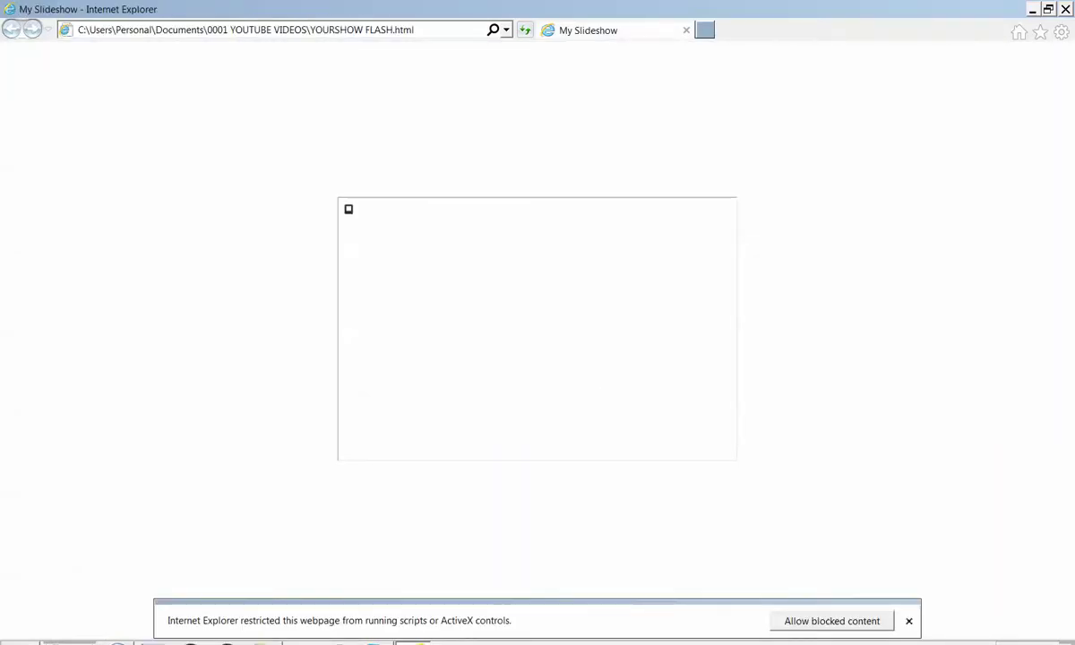
# - Allow the page's blocked Flash content, then switch from Internet Explorer to the file browser
pyautogui.click(866, 627)
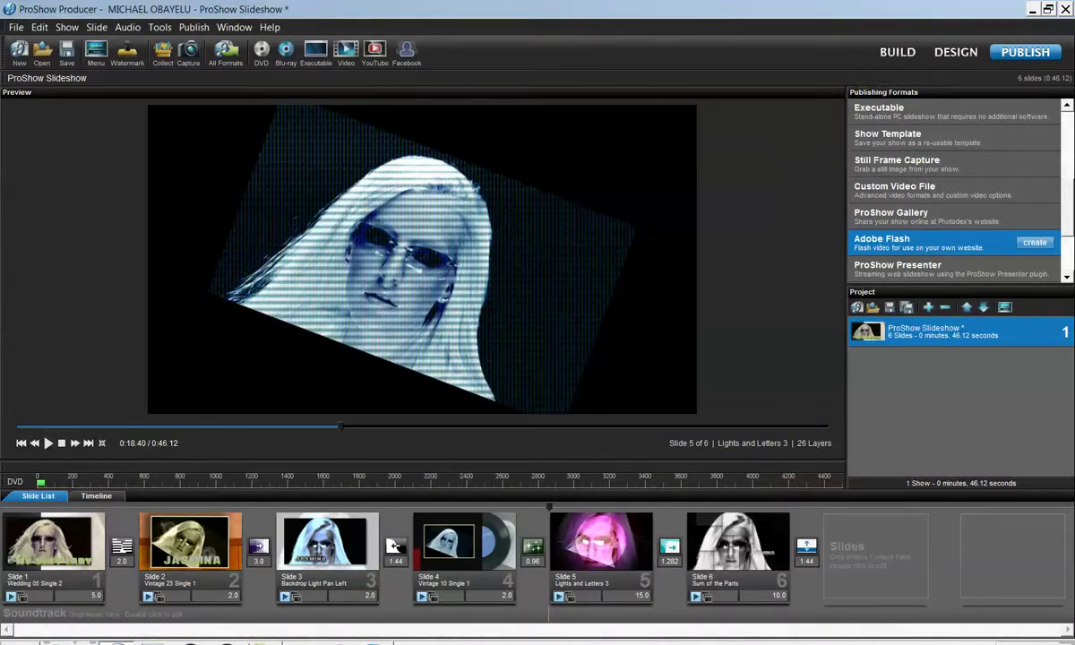
pyautogui.hotkey('alt', 'Tab')
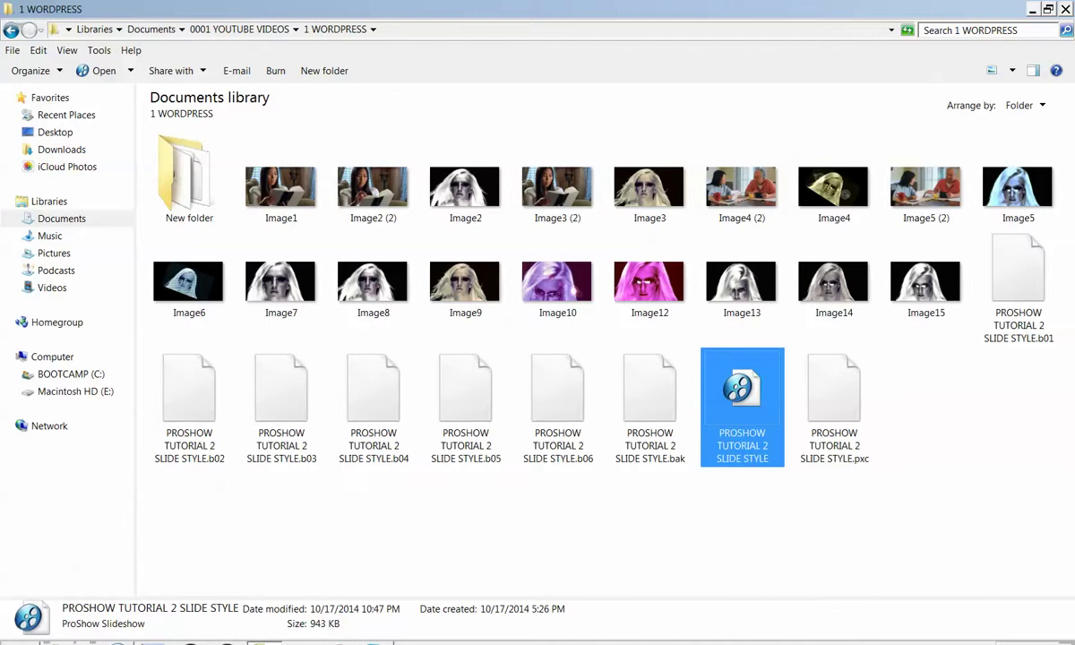
# - Go back to the 0001 YOUTUBE VIDEOS folder and play the YOURSHOW FLASH-show0 video
pyautogui.click(11, 30)
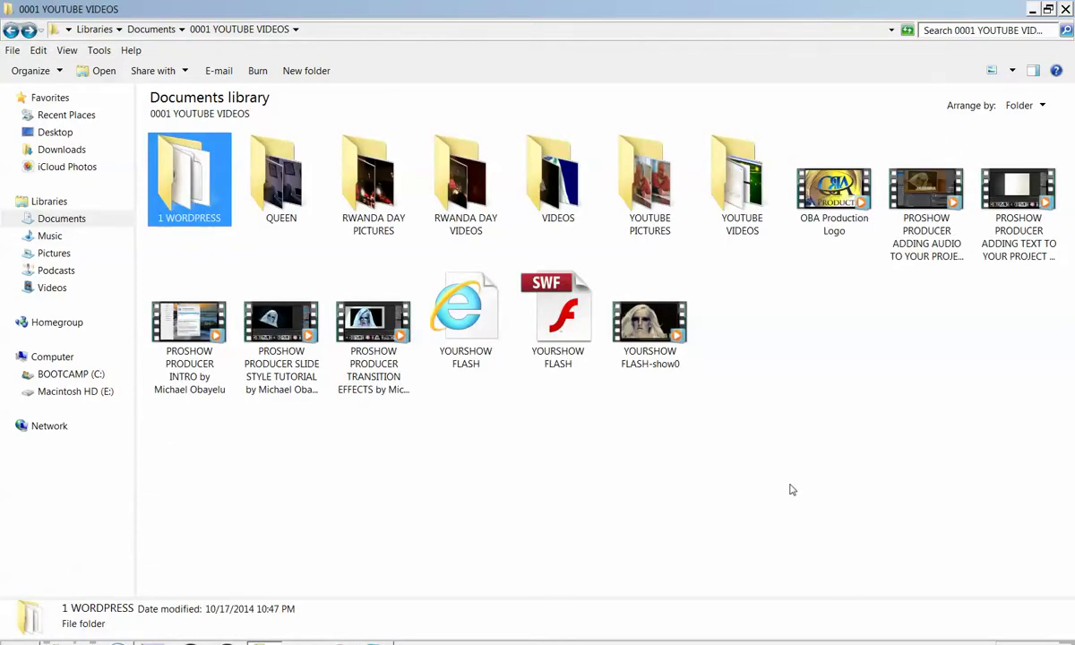
pyautogui.click(648, 356)
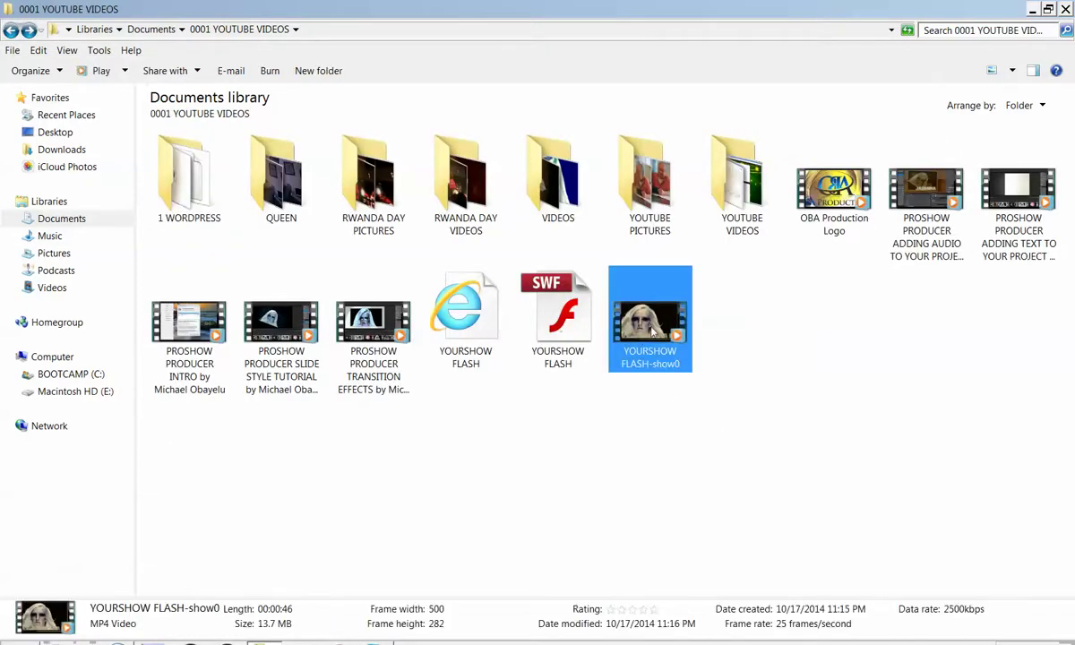
pyautogui.doubleClick(654, 329)
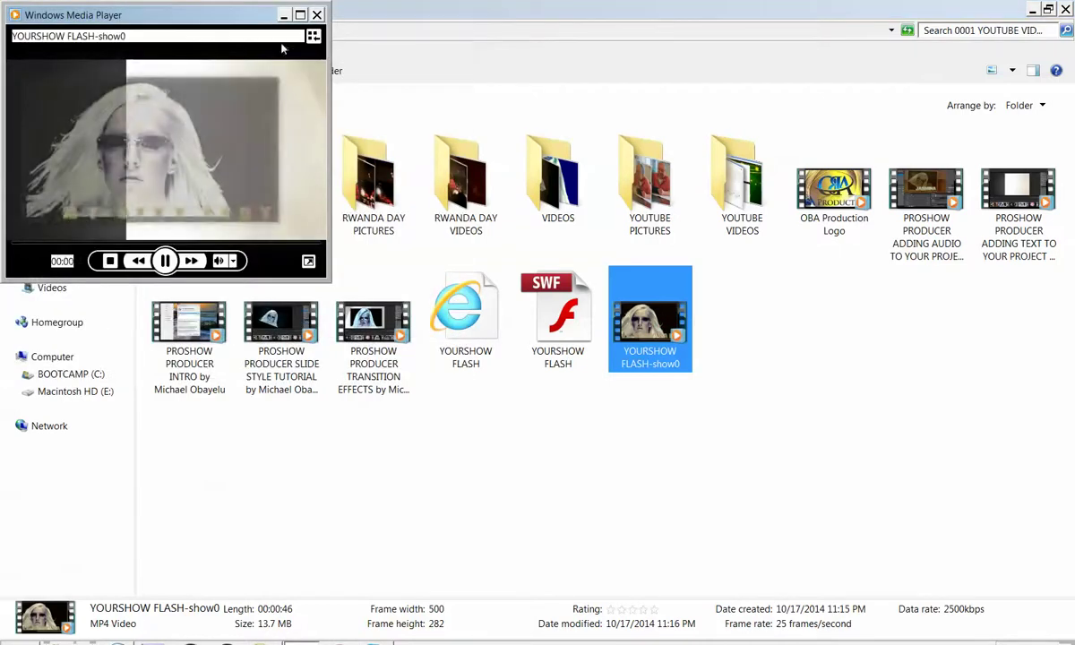
# - Watch YOURSHOW FLASH-show0 maximized in Windows Media Player, then close the player
pyautogui.click(299, 16)
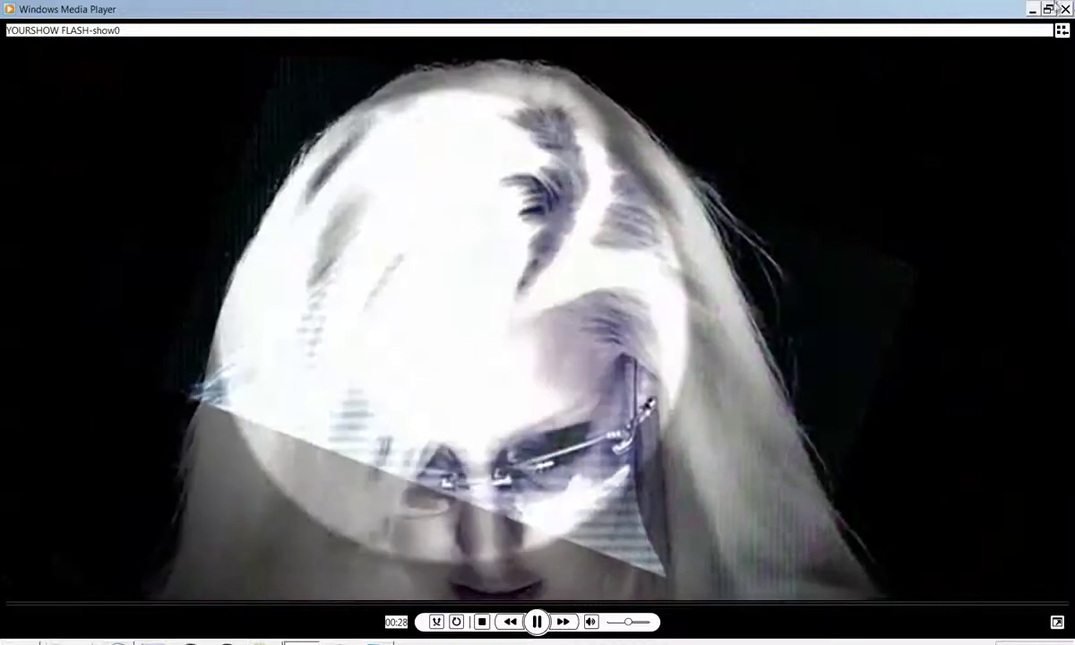
pyautogui.click(1064, 9)
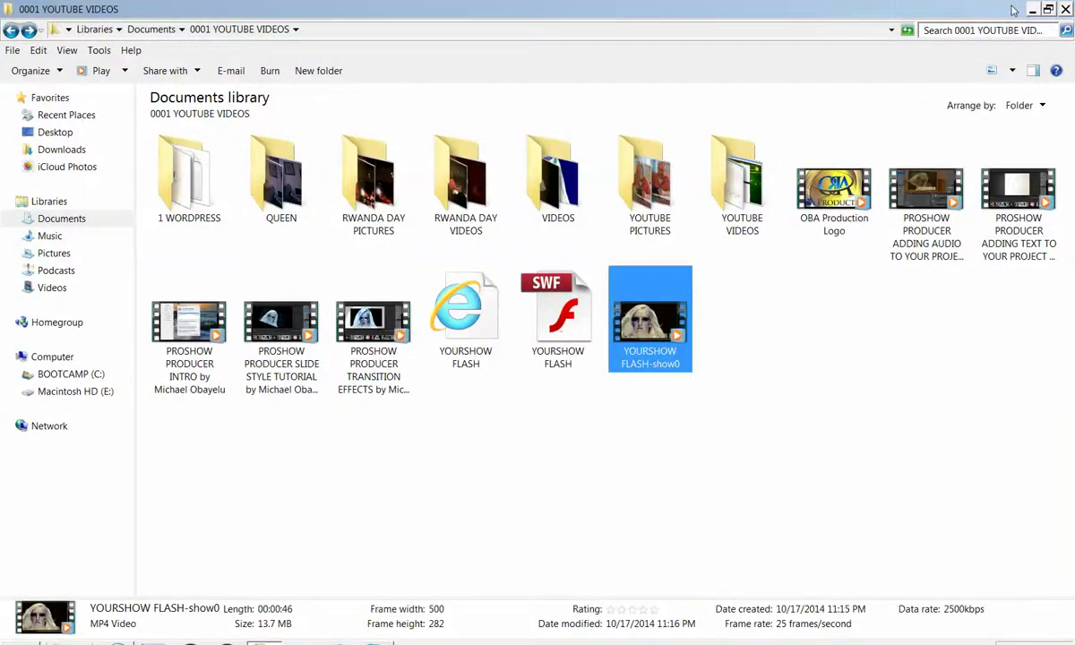
# - Minimize the folder window and preview slide 6 (Sum of the Parts) and slide 2 (Vintage 23 Single 1)
pyautogui.click(1033, 9)
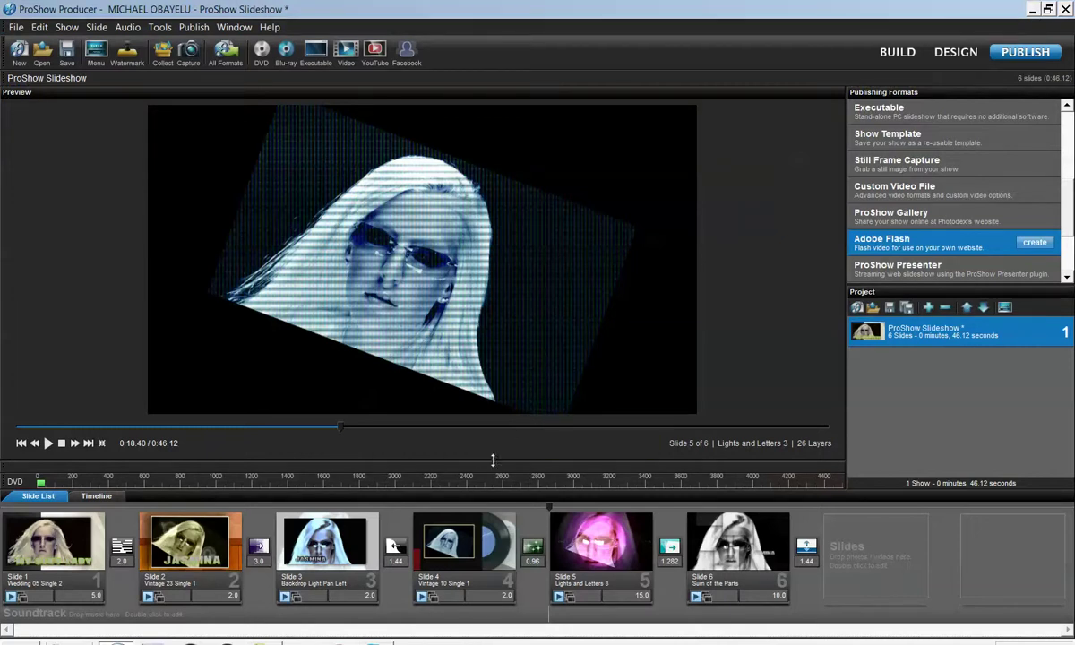
pyautogui.click(737, 542)
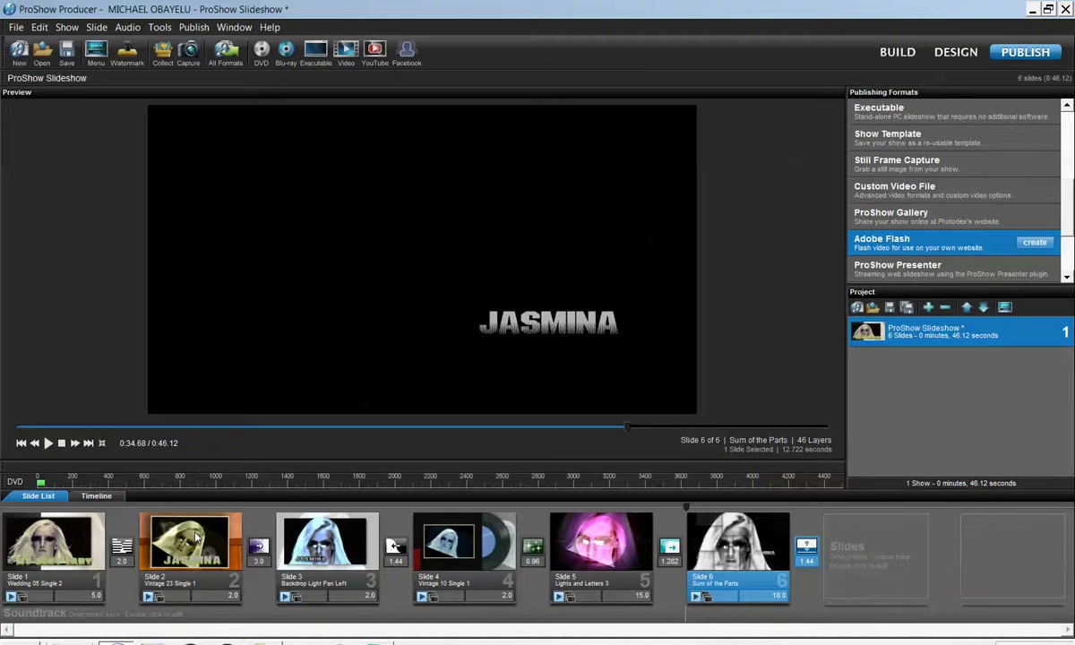
pyautogui.click(197, 537)
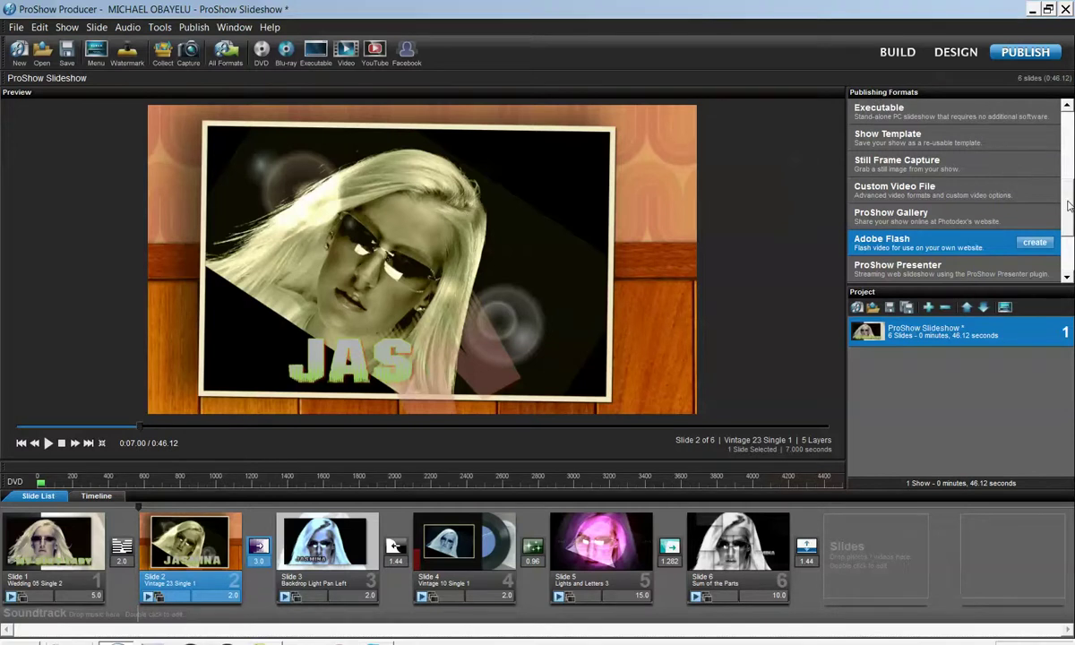
pyautogui.moveTo(1068, 206); pyautogui.dragTo(1068, 143)
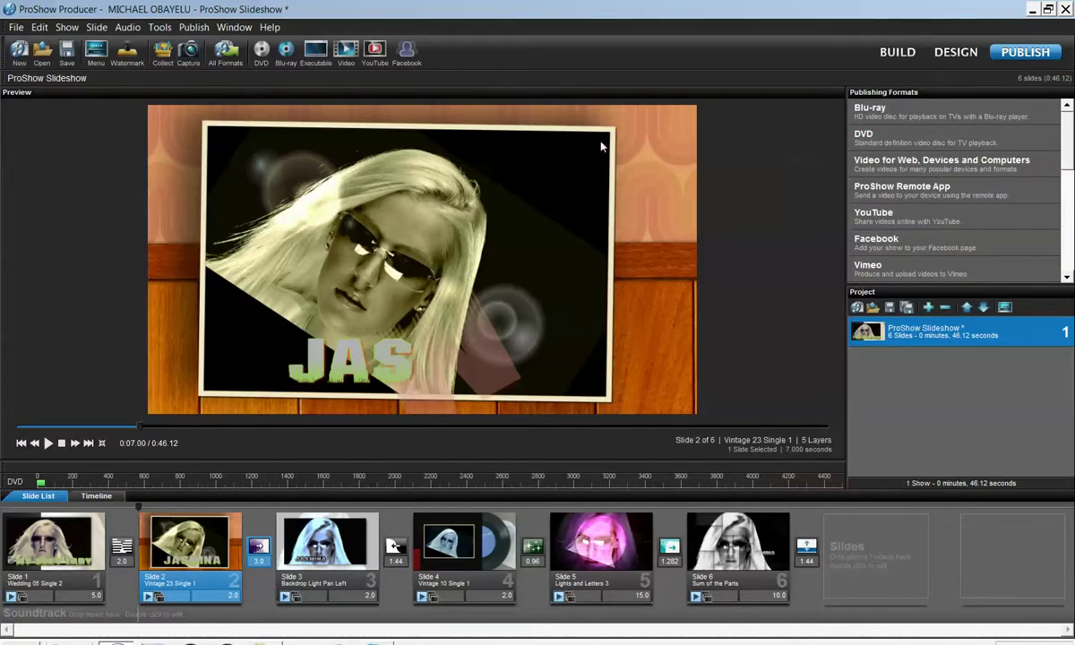